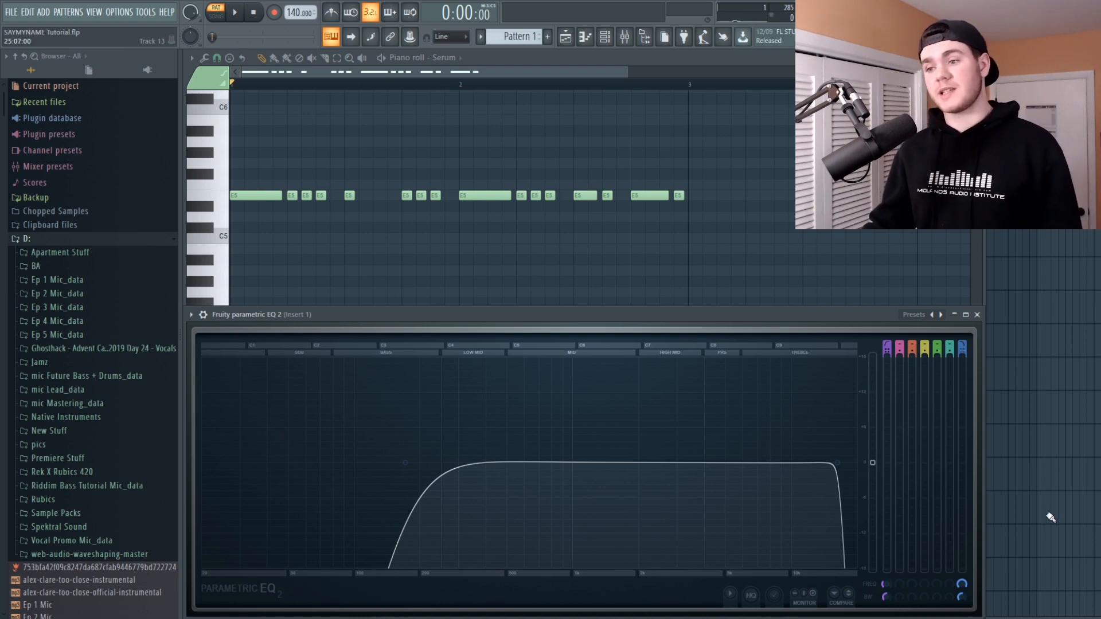
Step: Close the parametric EQ, and bring up the full Serum window beside a narrower browser panel
{"action": "left_click", "coordinate": [977, 315]}
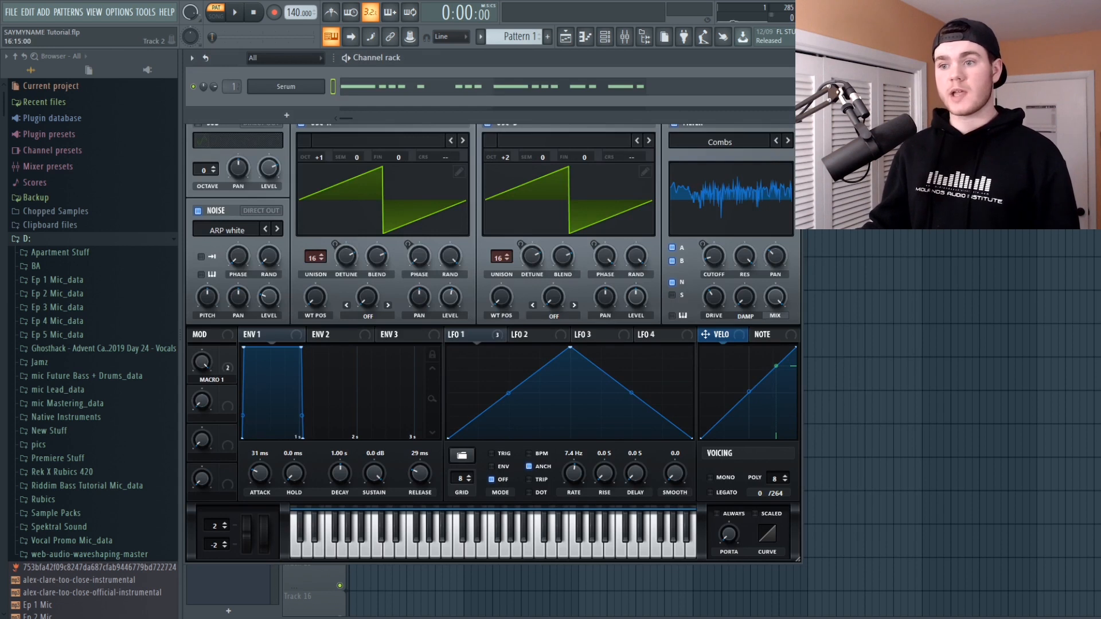
{"action": "left_click", "coordinate": [796, 136]}
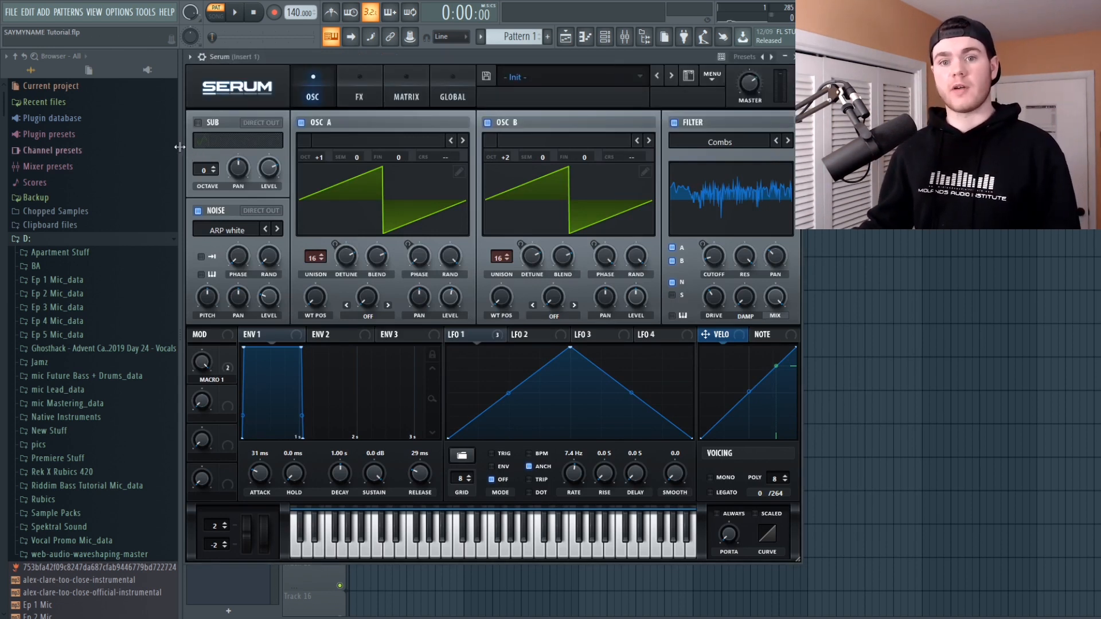
{"action": "left_click_drag", "start_coordinate": [180, 147], "coordinate": [154, 151]}
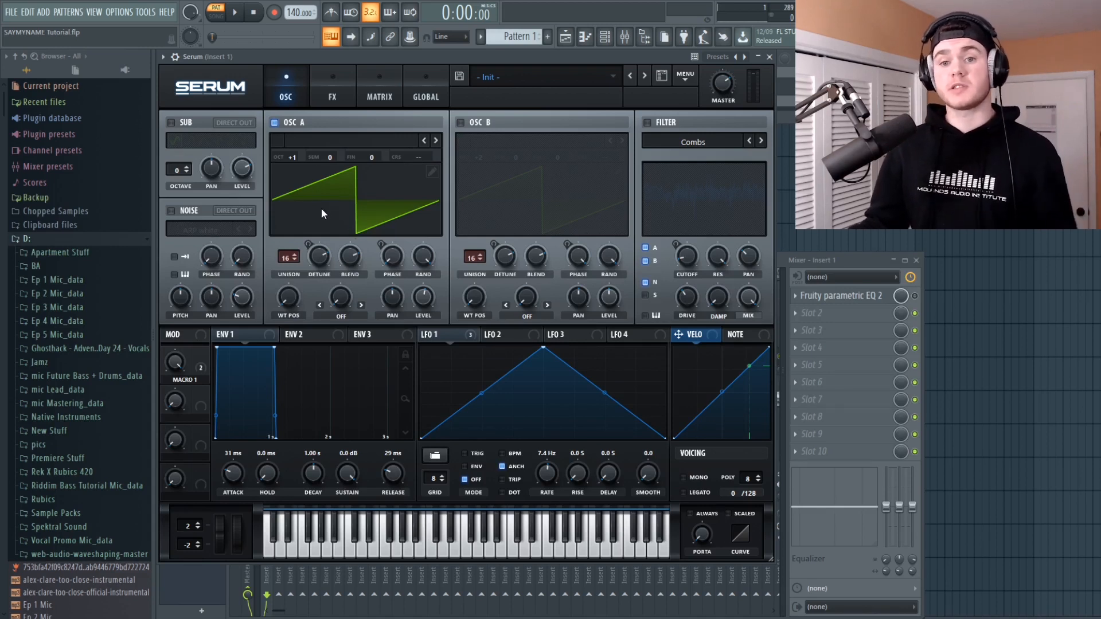
Step: Examine oscillator A's unison and detune settings and the detune modulation assigned to Macro 1
{"action": "left_click", "coordinate": [294, 256]}
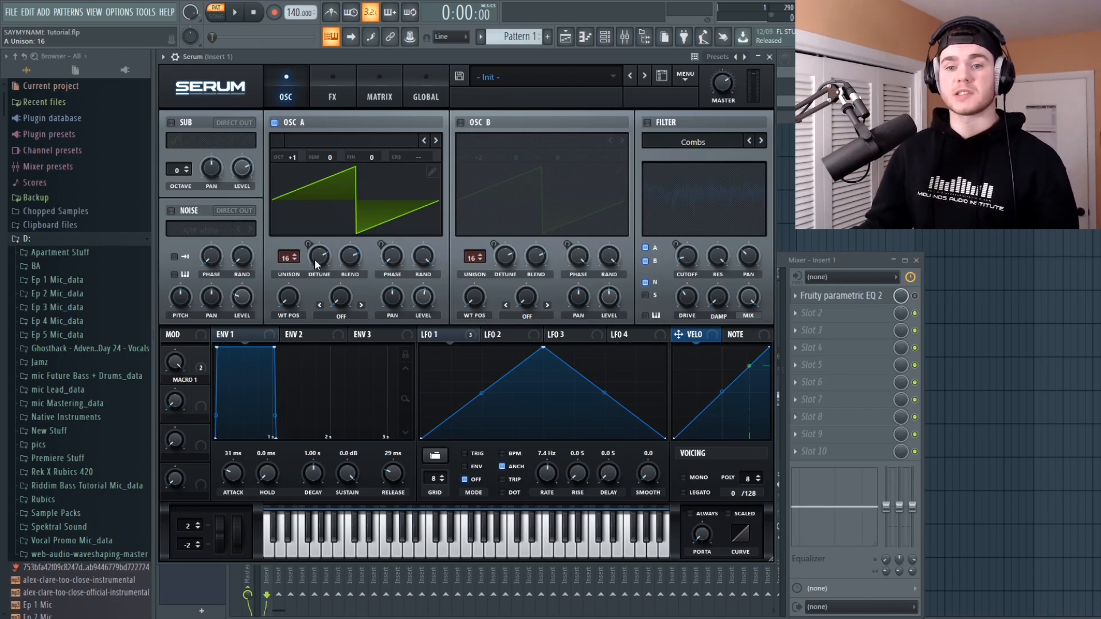
{"action": "mouse_move", "coordinate": [315, 261]}
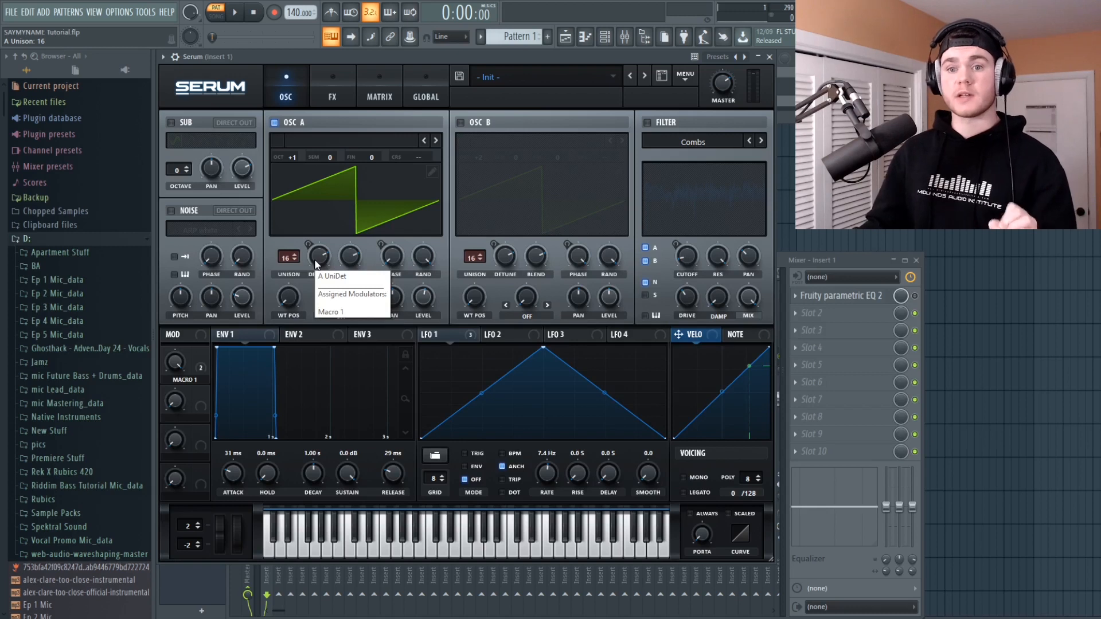
{"action": "left_click", "coordinate": [319, 257]}
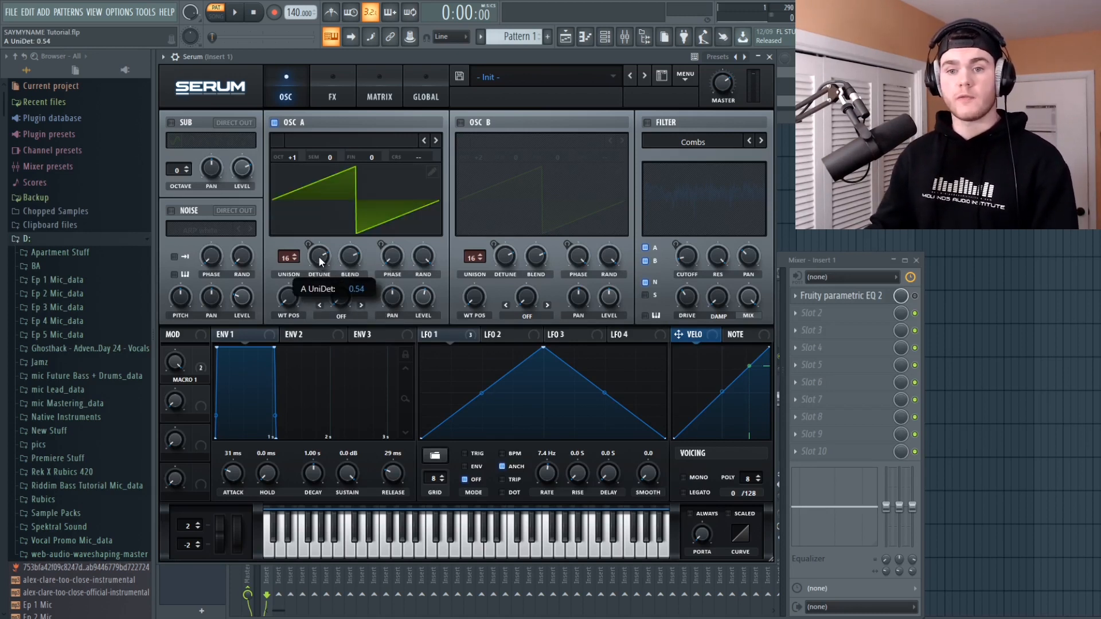
{"action": "left_click", "coordinate": [196, 364]}
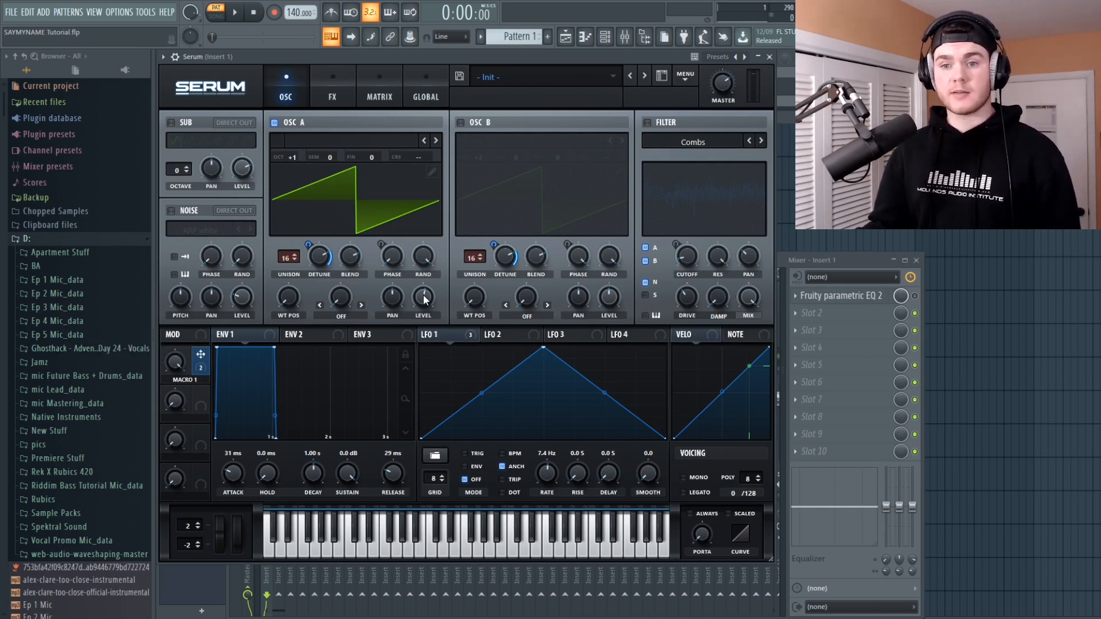
Step: Play the pattern to audition oscillator A on its own, and stop playback
{"action": "mouse_move", "coordinate": [423, 303]}
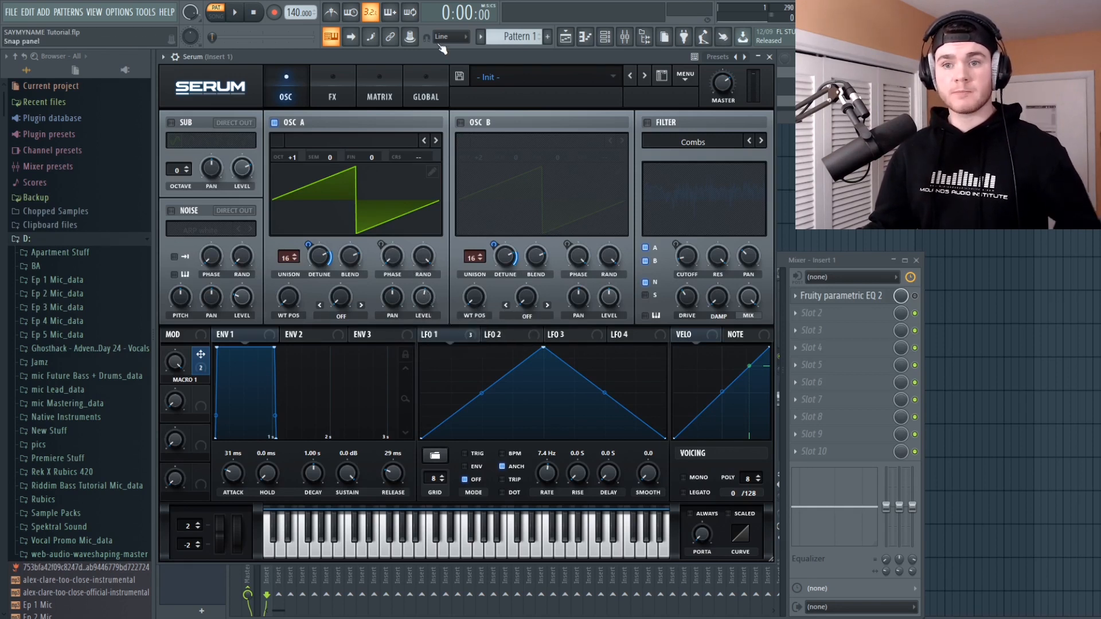
{"action": "key", "text": "space"}
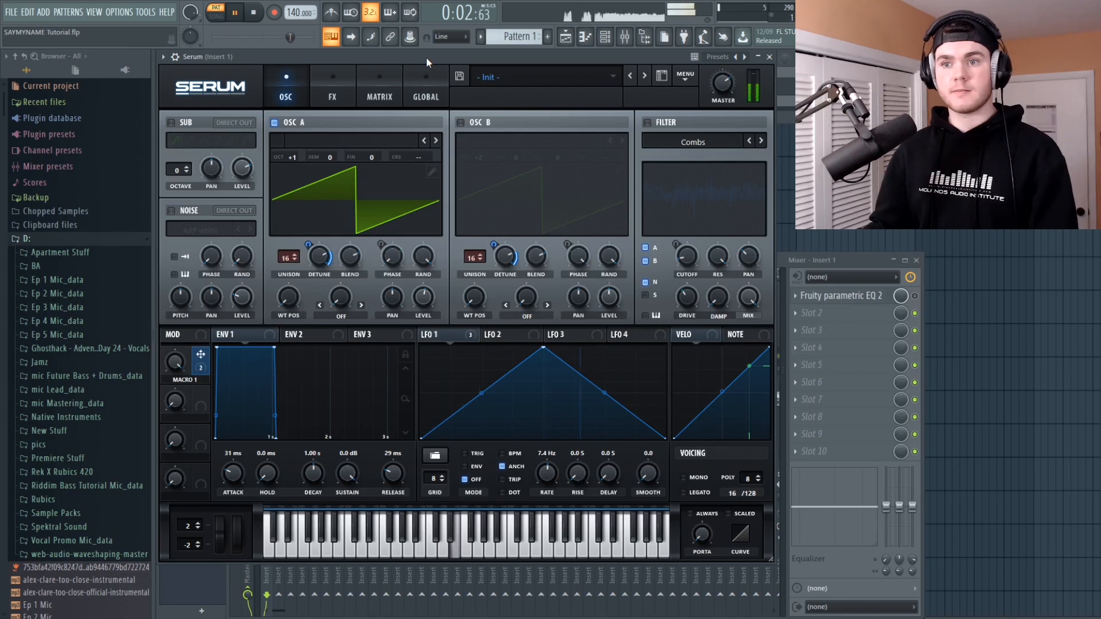
{"action": "key", "text": "space"}
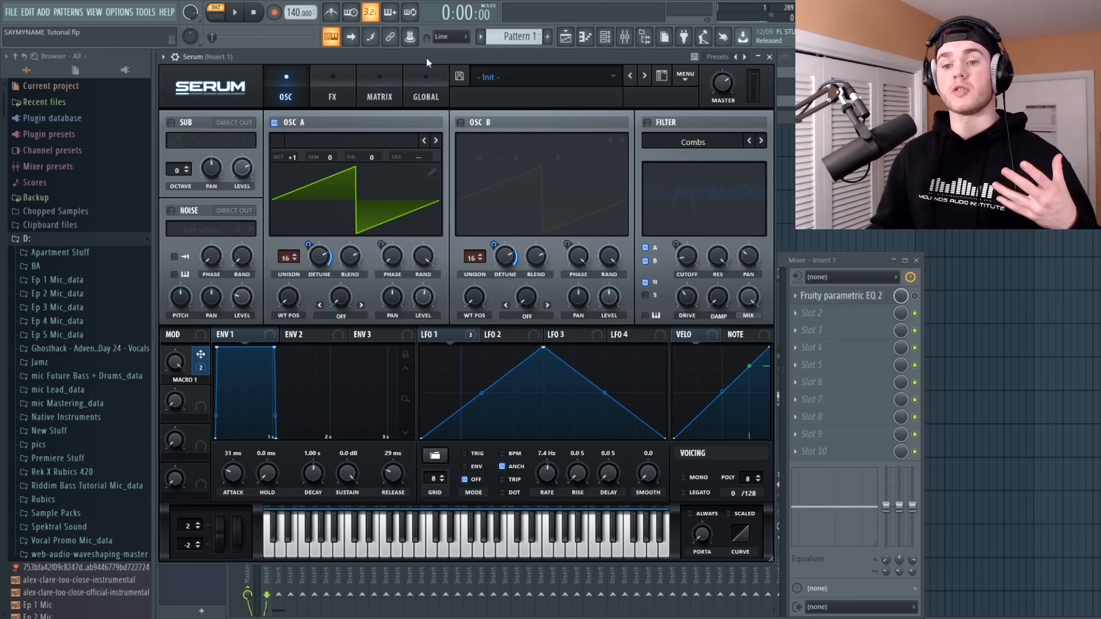
Step: Show LFO 1's modulation of the oscillator phases and audition the pattern with it
{"action": "mouse_move", "coordinate": [457, 334]}
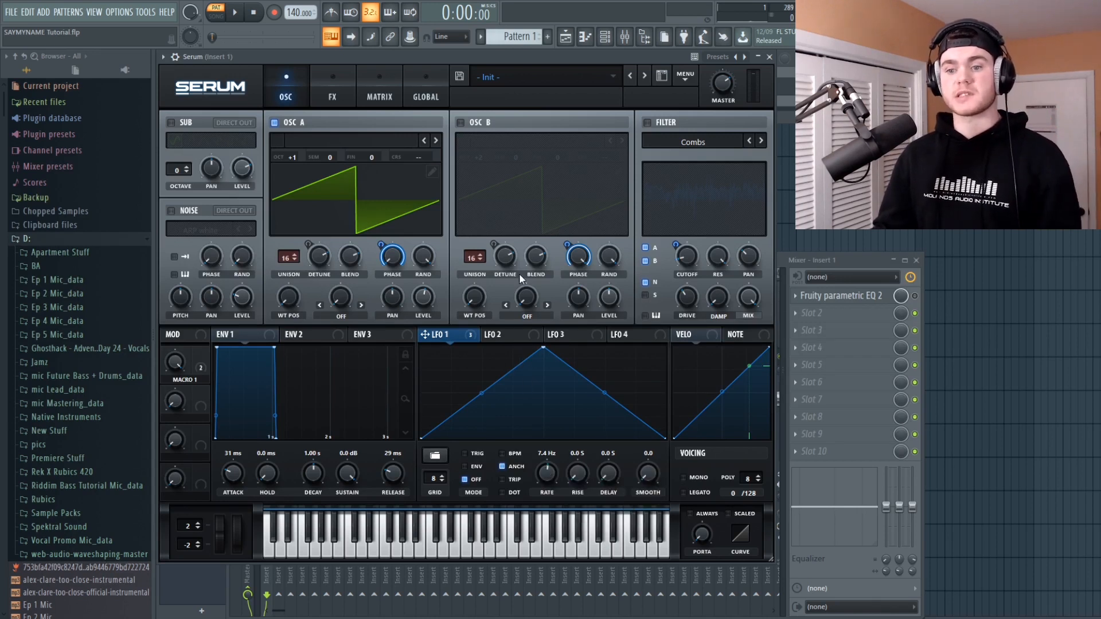
{"action": "key", "text": "space"}
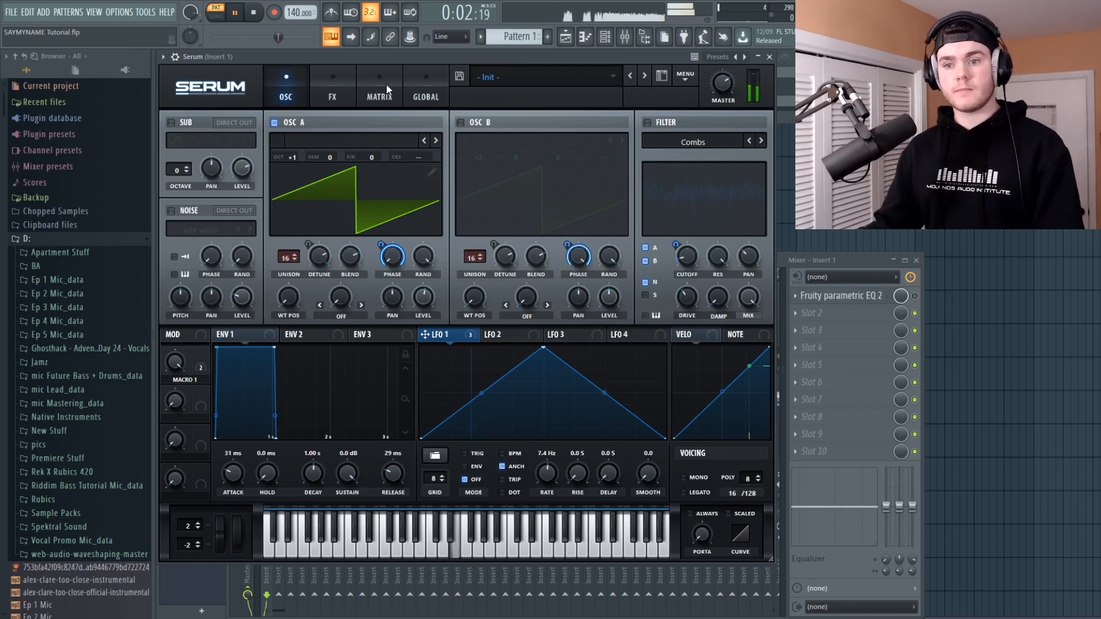
{"action": "key", "text": "space"}
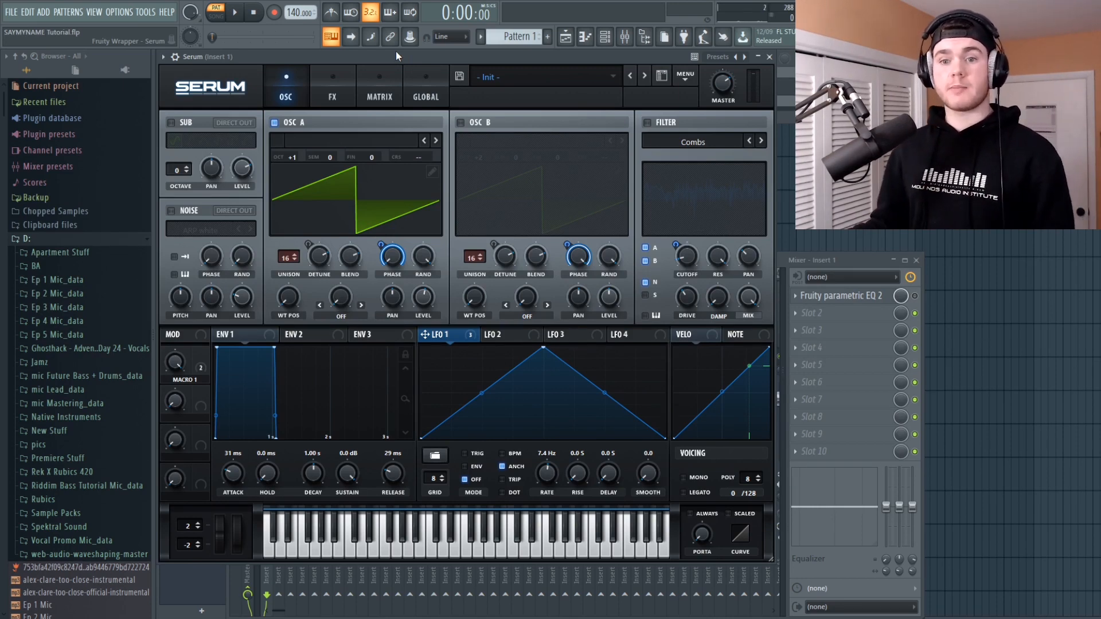
Step: Turn on oscillator B and audition the pattern with both oscillators
{"action": "left_click", "coordinate": [466, 125]}
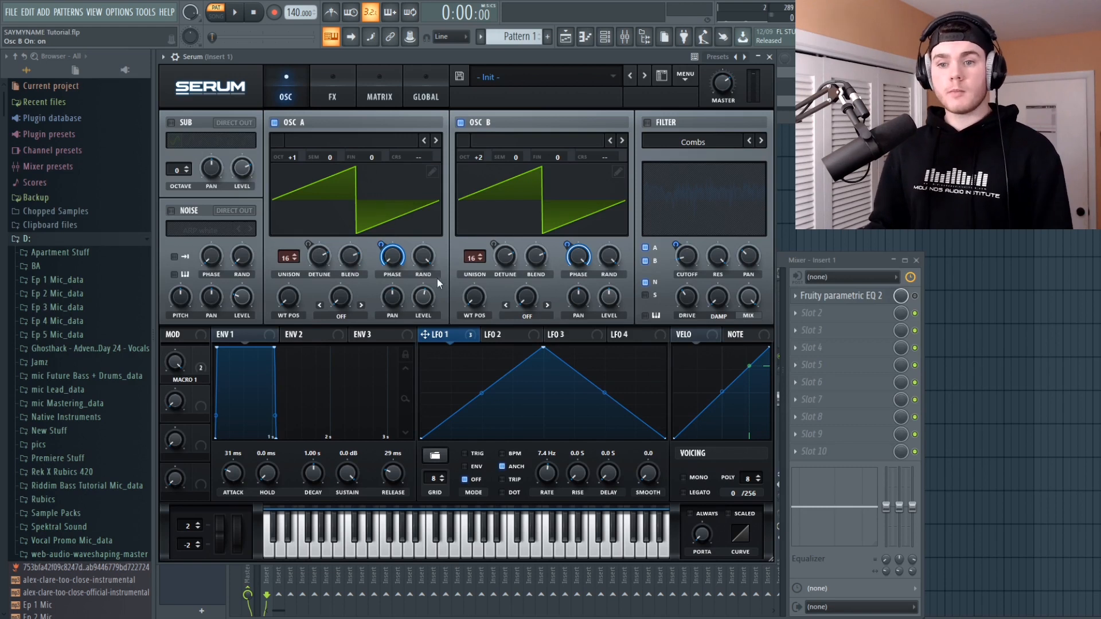
{"action": "left_click", "coordinate": [235, 13]}
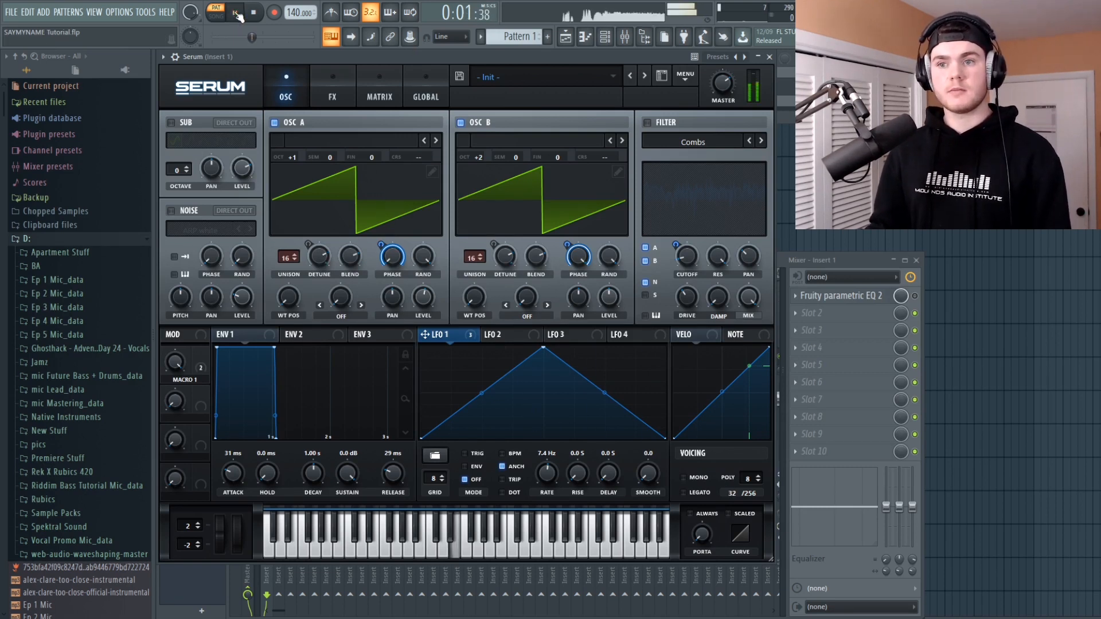
{"action": "key", "text": "space"}
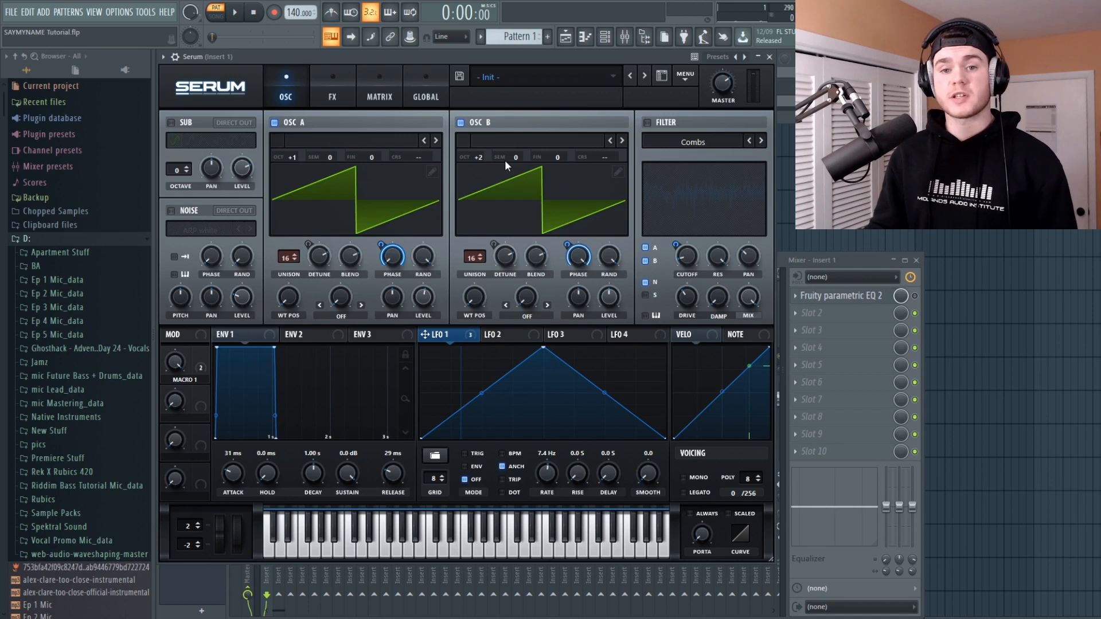
Step: Turn on the ARP white noise oscillator, and set its level to 26% while auditioning the pattern
{"action": "left_click", "coordinate": [183, 211]}
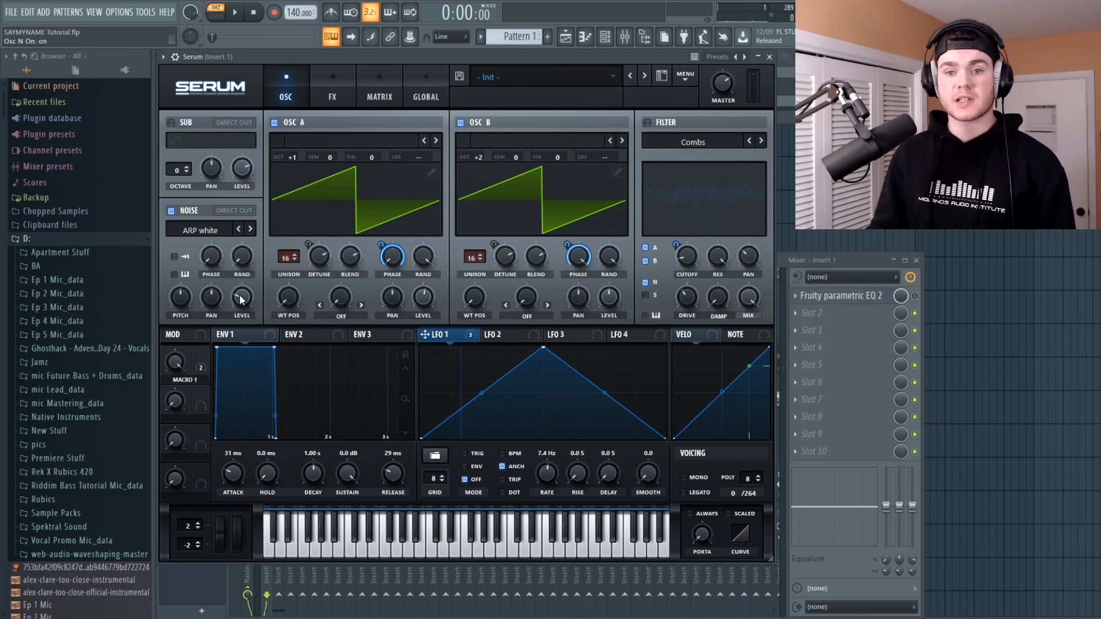
{"action": "mouse_move", "coordinate": [241, 299]}
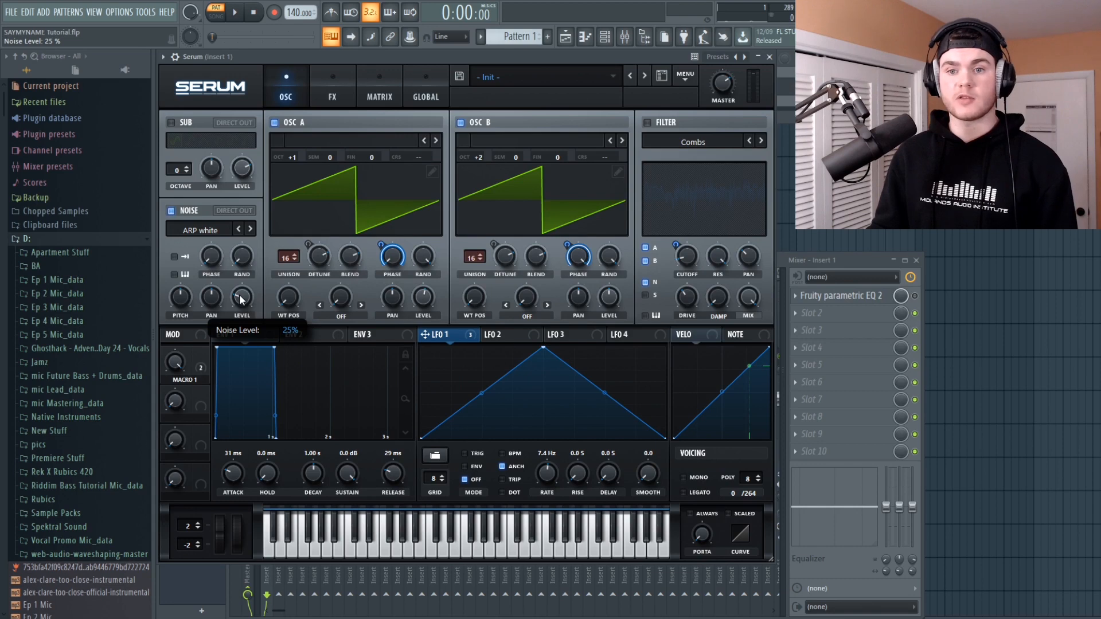
{"action": "key", "text": "space"}
{"action": "mouse_move", "coordinate": [244, 300]}
{"action": "left_mouse_down"}
{"action": "mouse_move", "coordinate": [249, 243]}
{"action": "mouse_move", "coordinate": [243, 296]}
{"action": "left_mouse_up"}
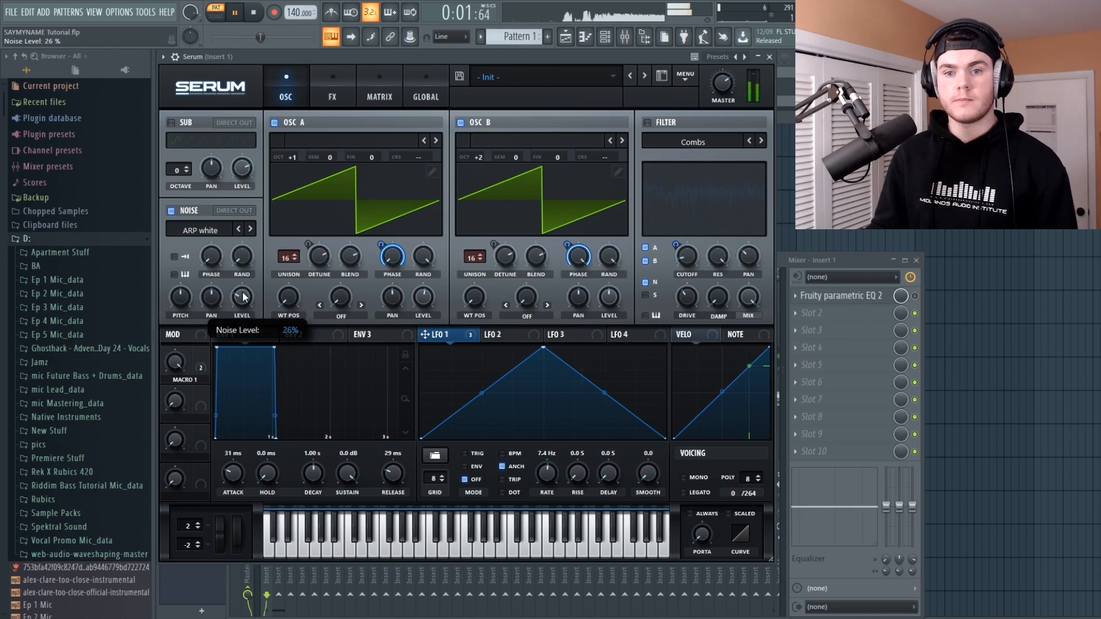
{"action": "left_click", "coordinate": [254, 14]}
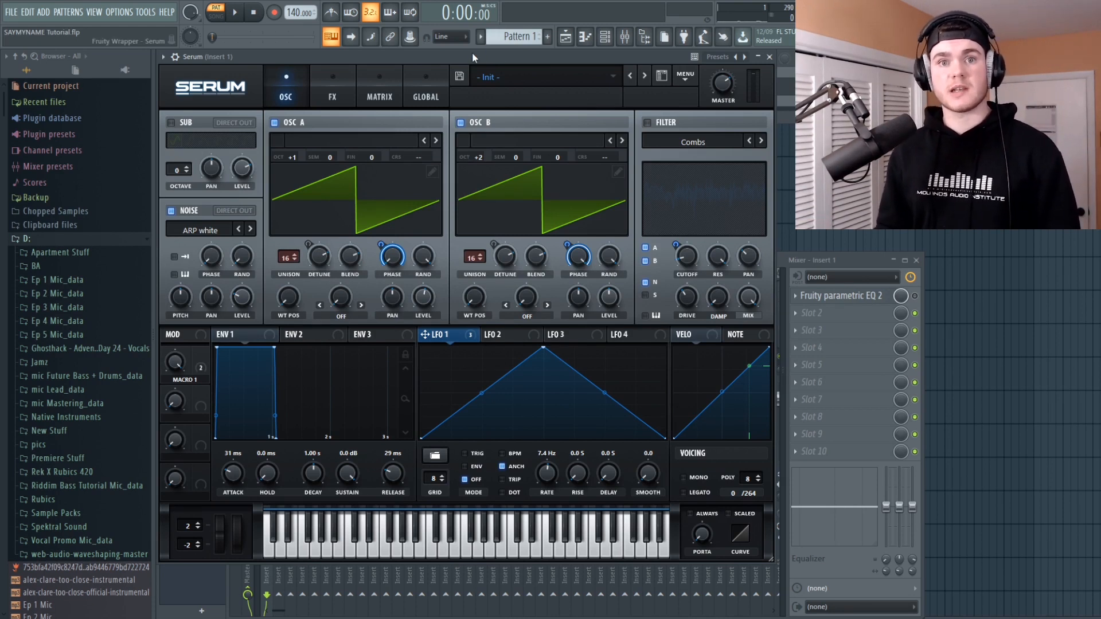
Step: Turn on the filter and review the available filter types, leaving Combs selected
{"action": "left_click", "coordinate": [647, 123]}
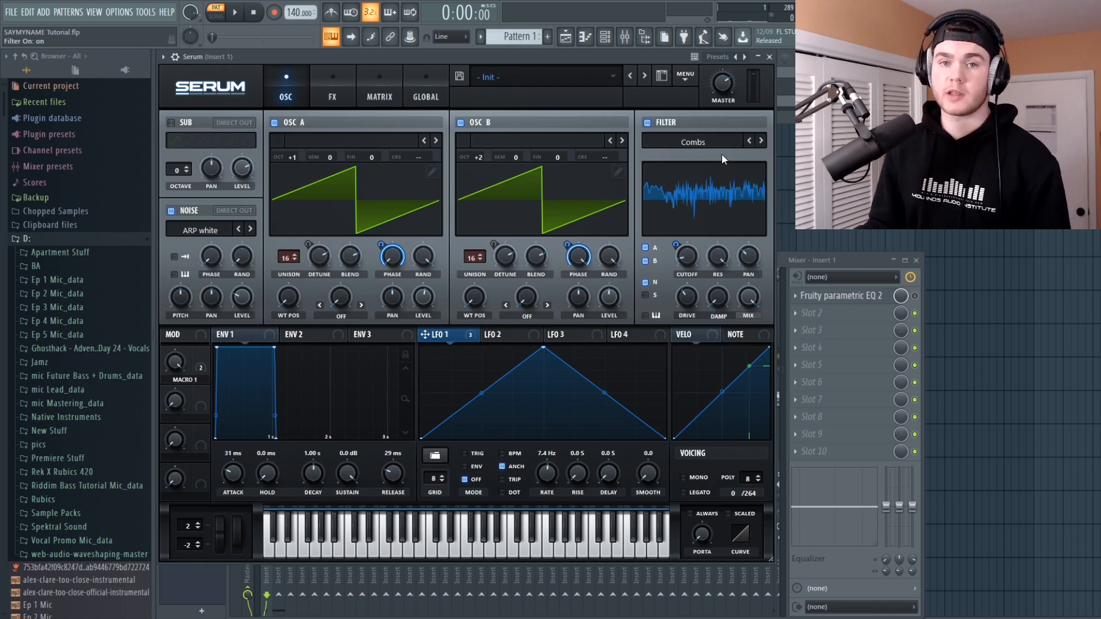
{"action": "left_click", "coordinate": [693, 141]}
{"action": "mouse_move", "coordinate": [704, 198]}
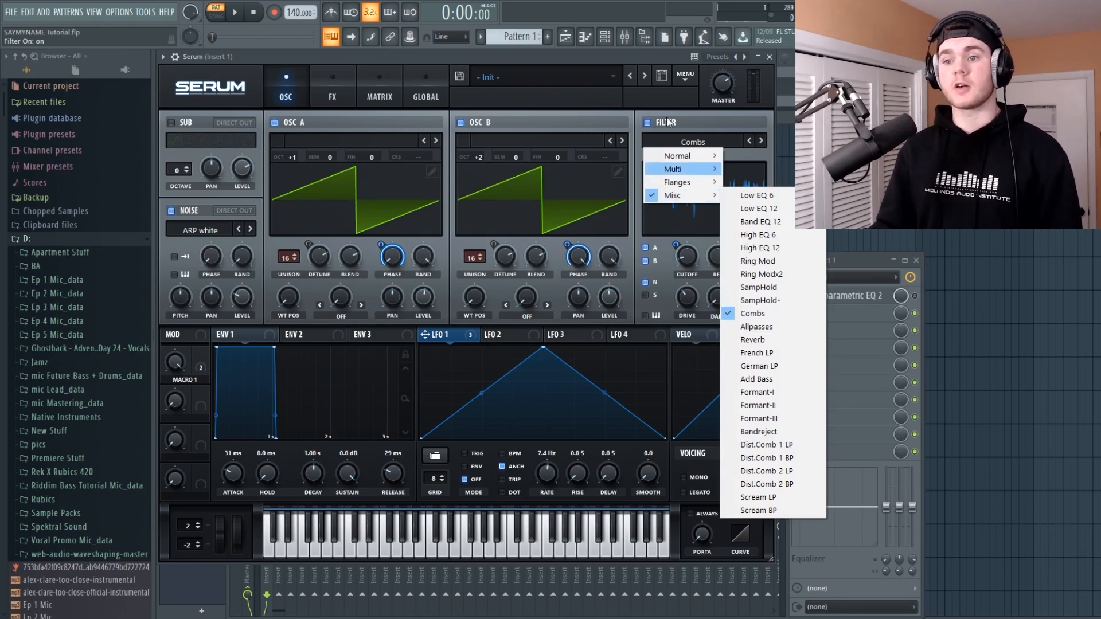
{"action": "left_click", "coordinate": [640, 59]}
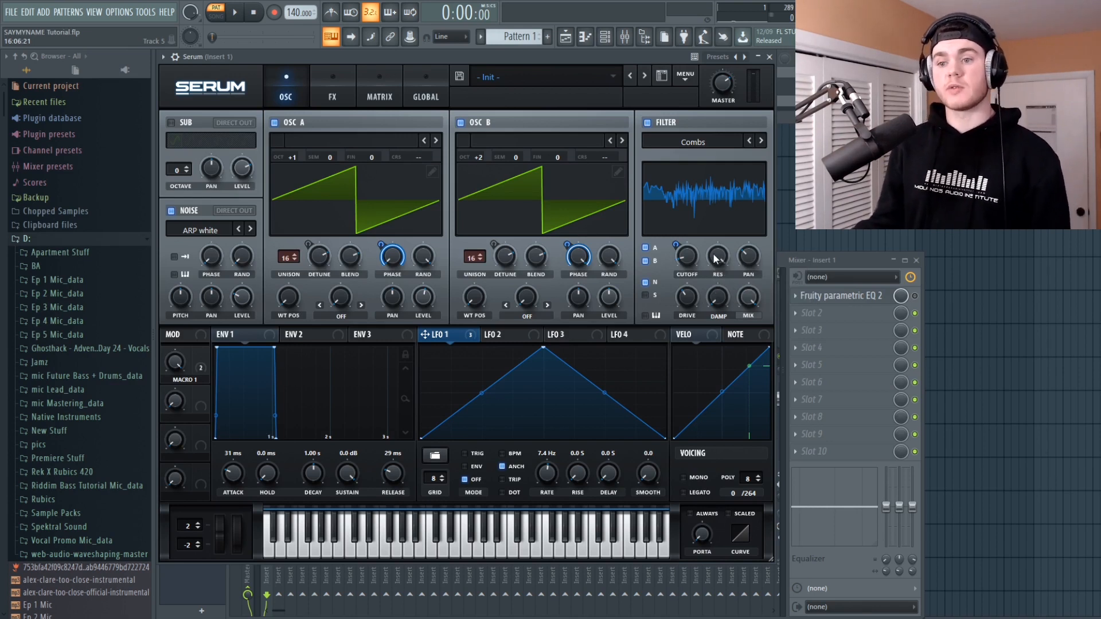
Step: Examine the filter cutoff and its LFO 1 modulation, including the output amount in the modulation matrix
{"action": "left_click", "coordinate": [696, 261]}
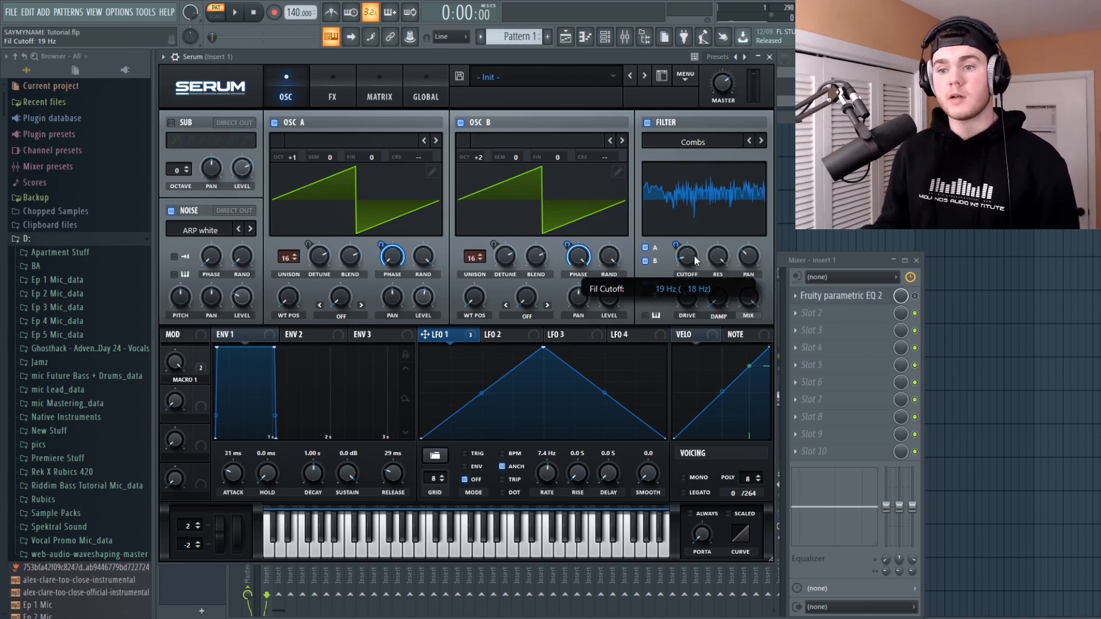
{"action": "left_click", "coordinate": [681, 251]}
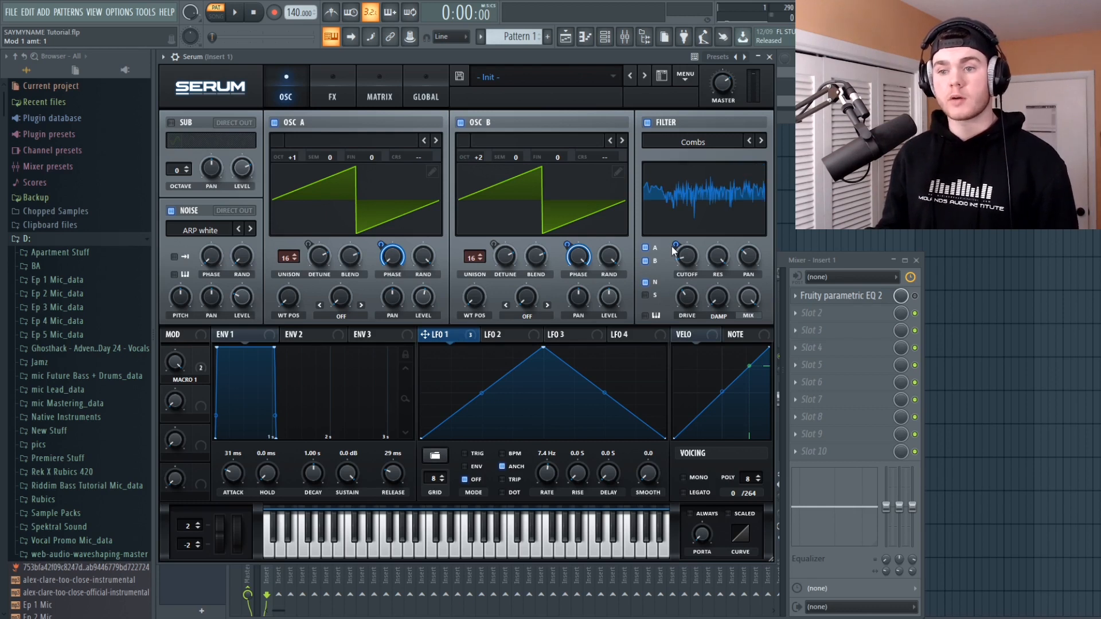
{"action": "mouse_move", "coordinate": [673, 250]}
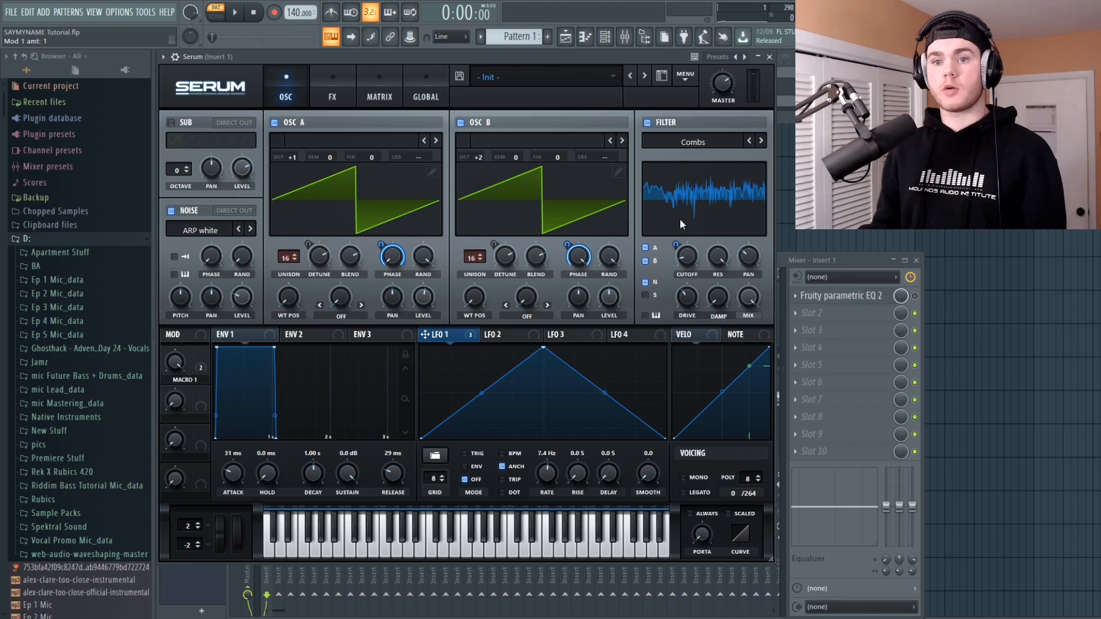
{"action": "left_click", "coordinate": [380, 77]}
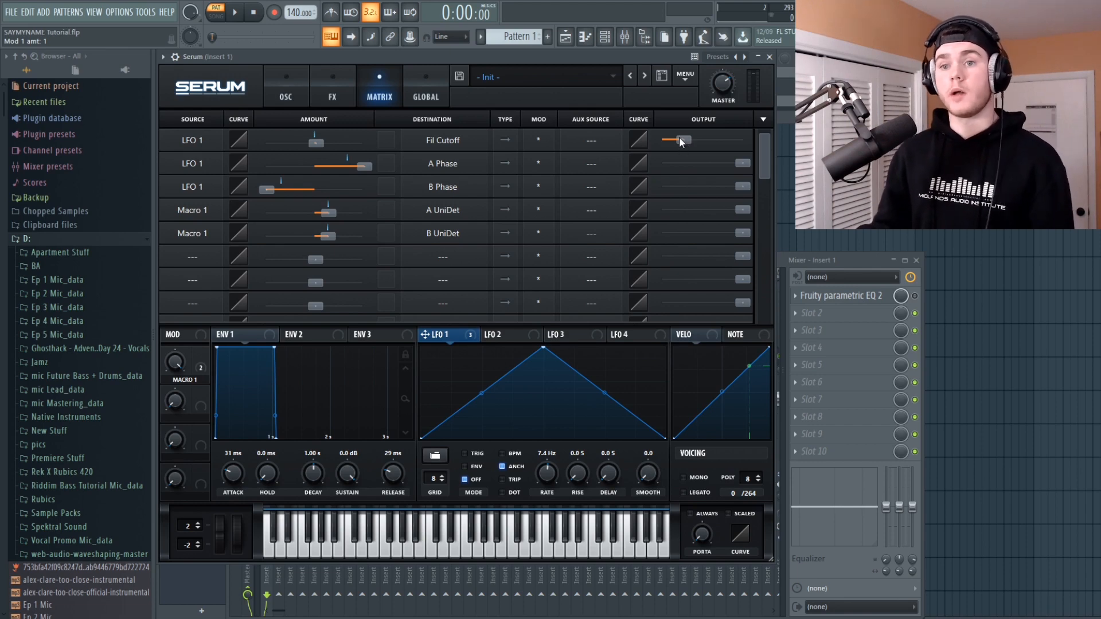
{"action": "left_click", "coordinate": [285, 83]}
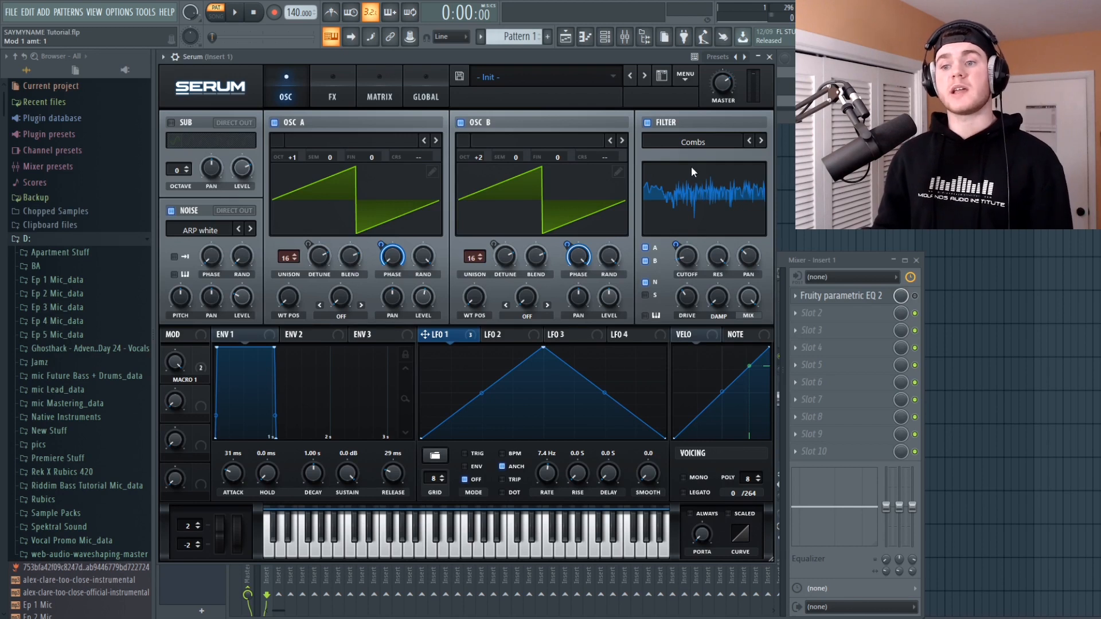
{"action": "left_click_drag", "start_coordinate": [686, 257], "coordinate": [686, 261]}
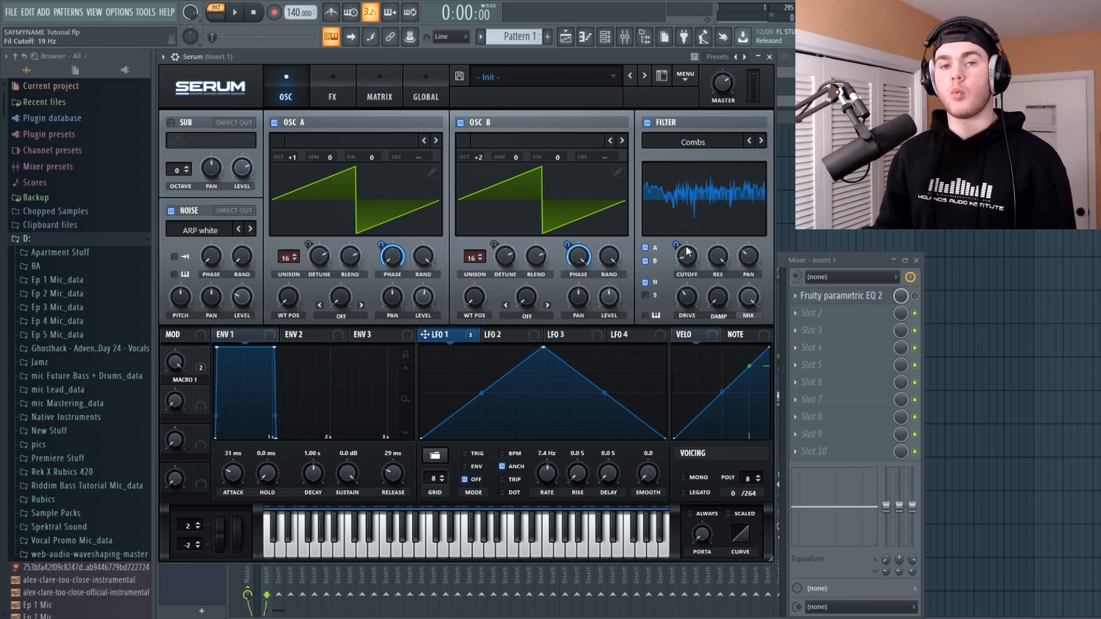
Step: Audition the pattern with the LFO 1 to Fil Cutoff matrix output at 100, and return that output to 26
{"action": "left_click", "coordinate": [340, 82]}
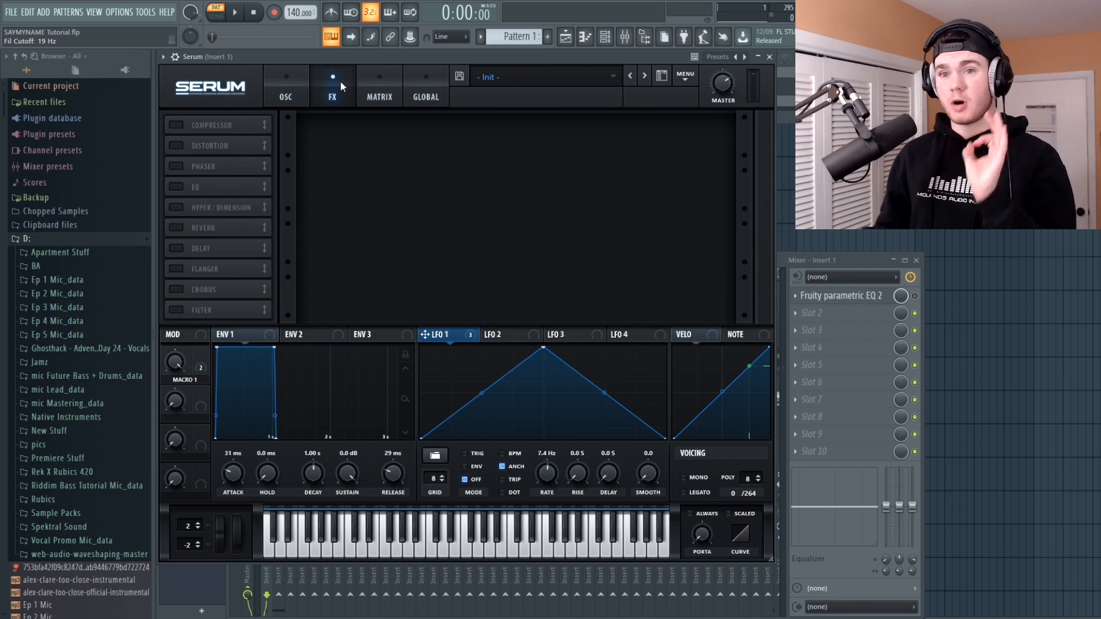
{"action": "left_click", "coordinate": [373, 85]}
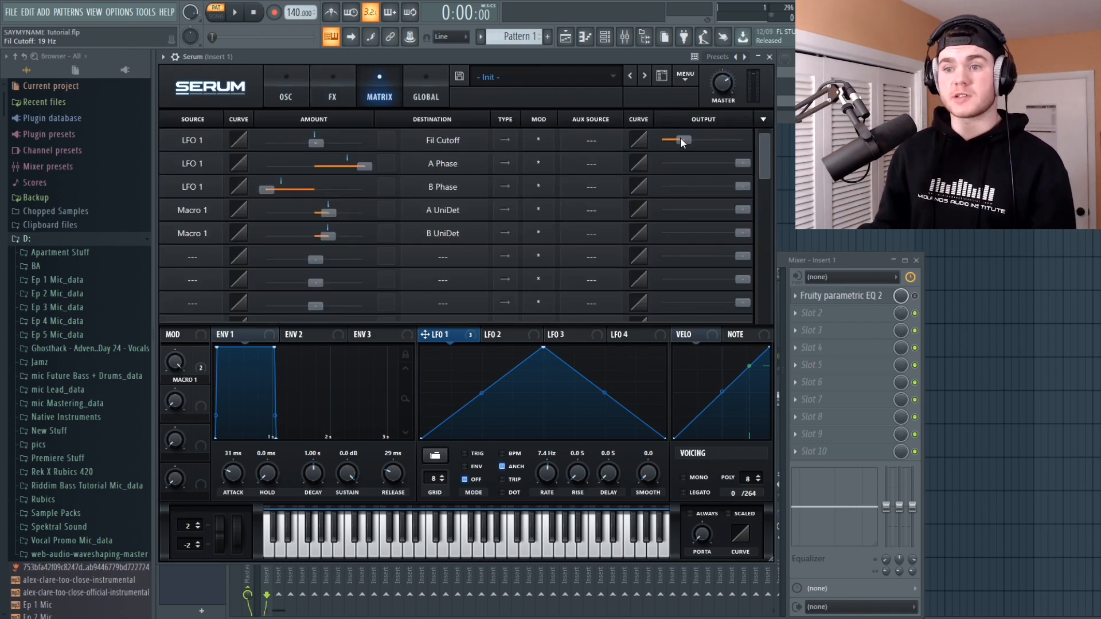
{"action": "left_click_drag", "start_coordinate": [681, 138], "coordinate": [744, 138]}
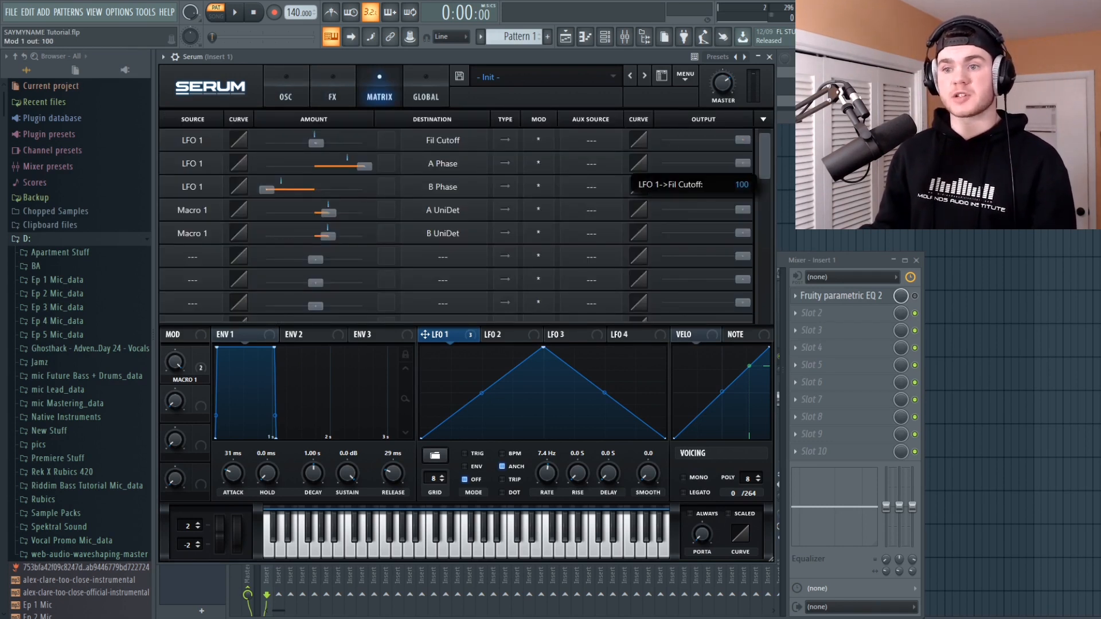
{"action": "key", "text": "space"}
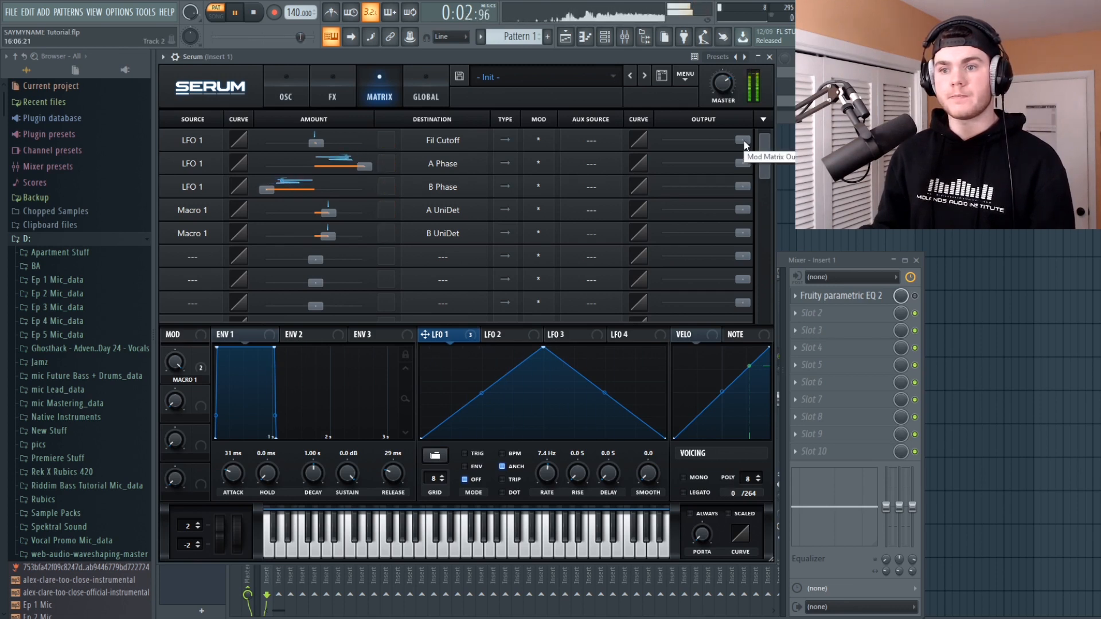
{"action": "key", "text": "space"}
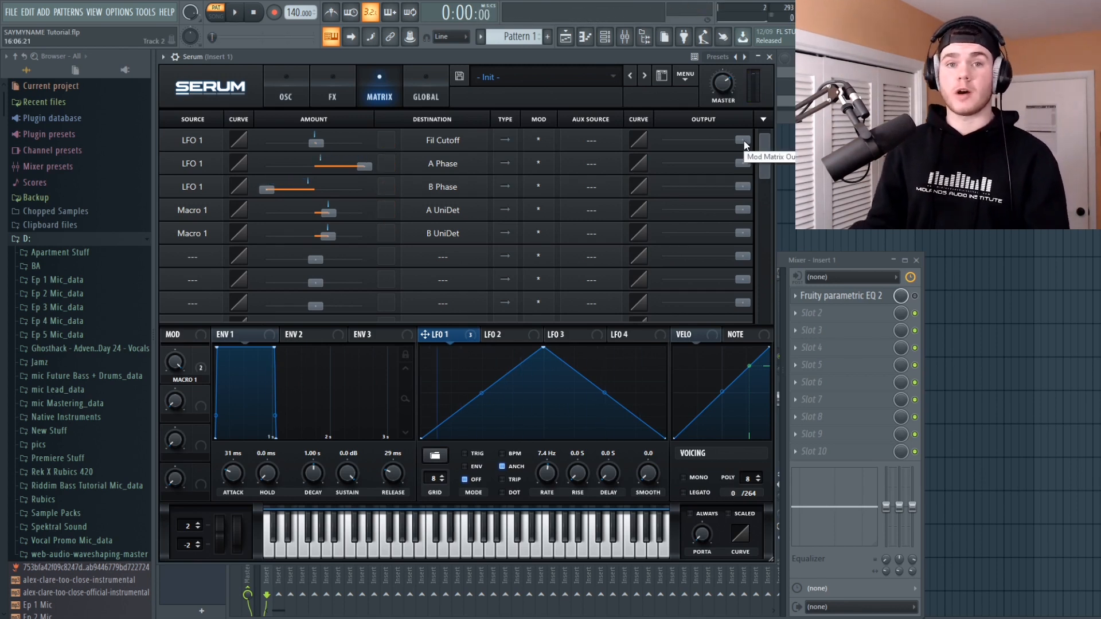
{"action": "left_click_drag", "start_coordinate": [745, 145], "coordinate": [669, 150]}
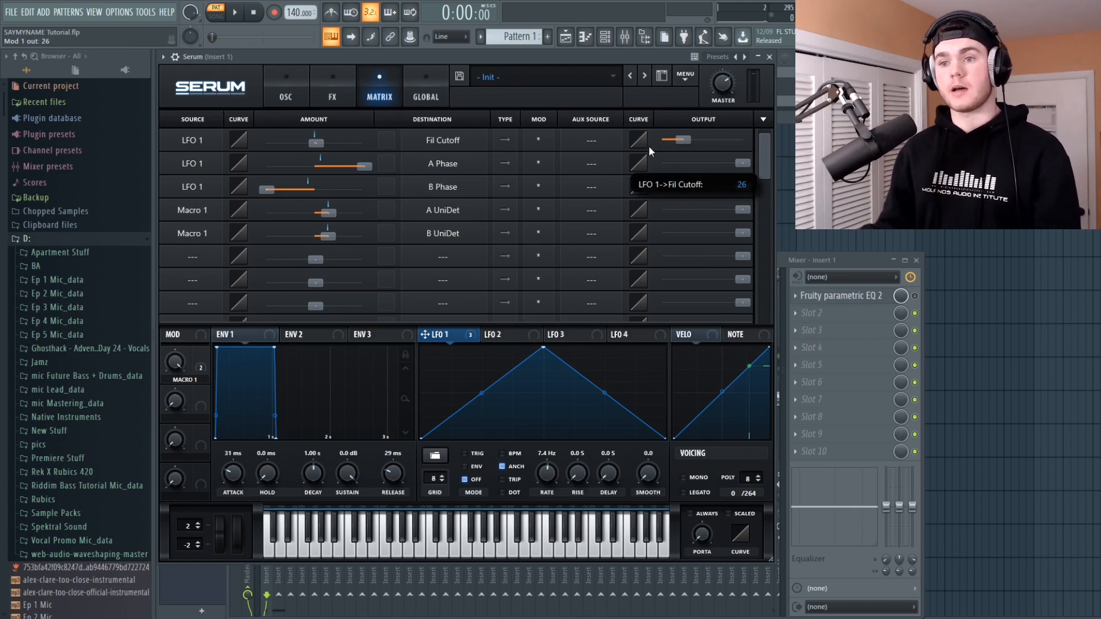
Step: Audition the pattern with the reduced LFO 1 to Fil Cutoff modulation, returning to the oscillator and filter settings during playback
{"action": "key", "text": "space"}
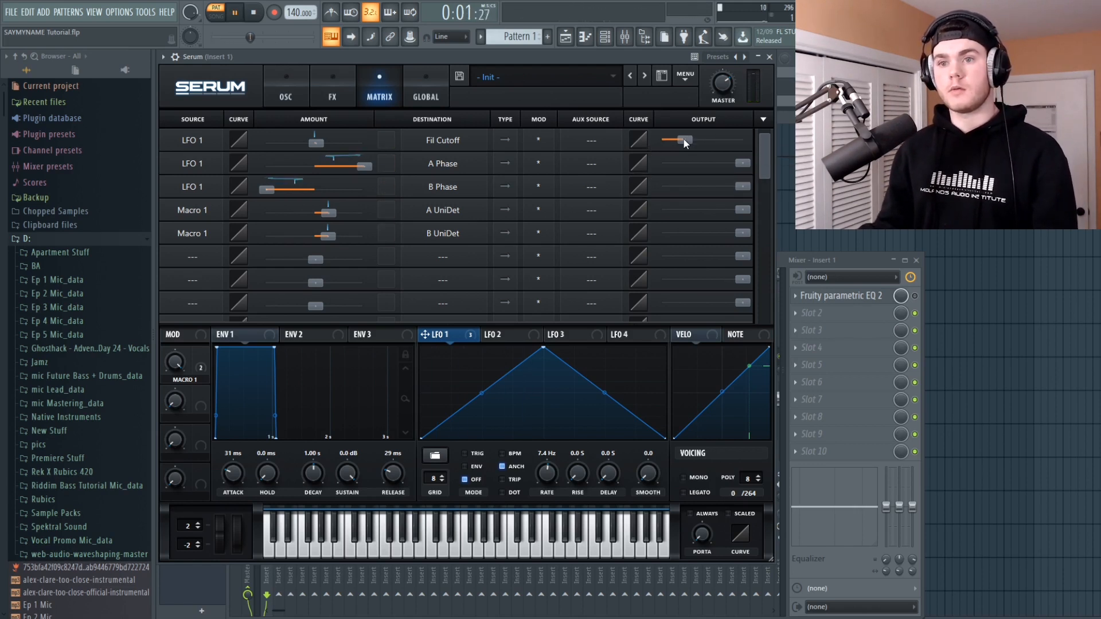
{"action": "left_click", "coordinate": [308, 70]}
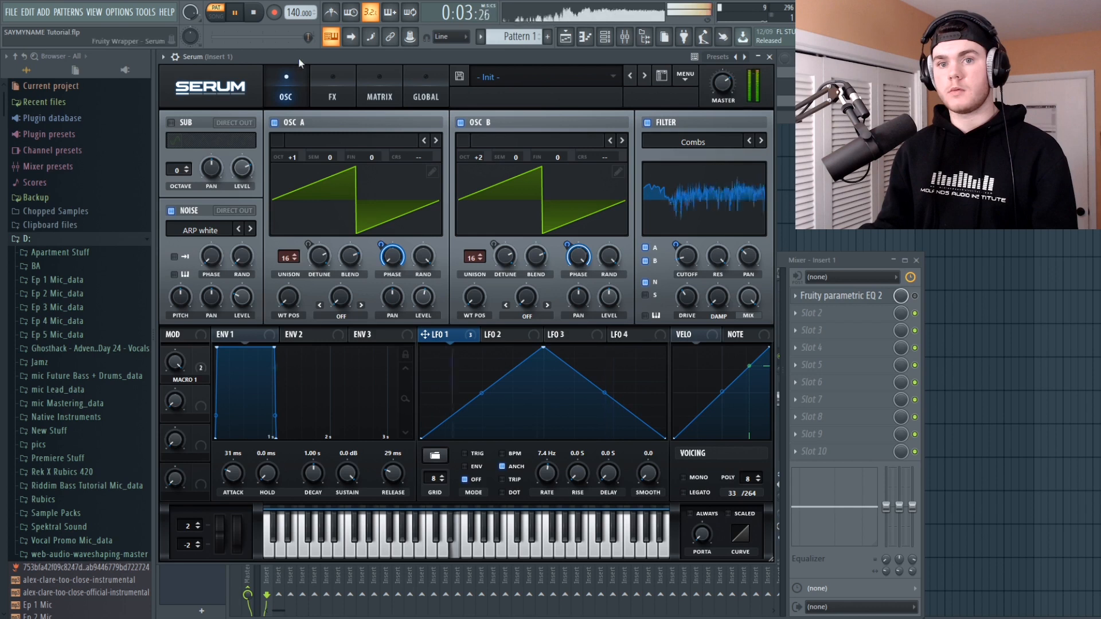
{"action": "key", "text": "space"}
Step: Compare the sound by auditioning the pattern with the Combs filter off and with it turned back on
{"action": "left_click", "coordinate": [647, 123]}
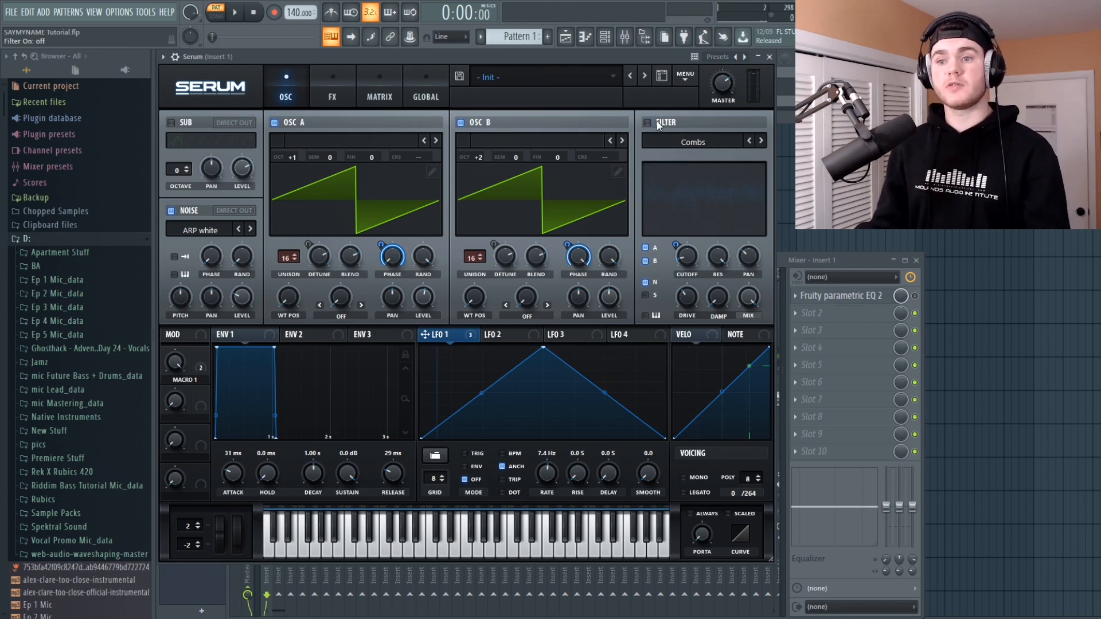
{"action": "key", "text": "space"}
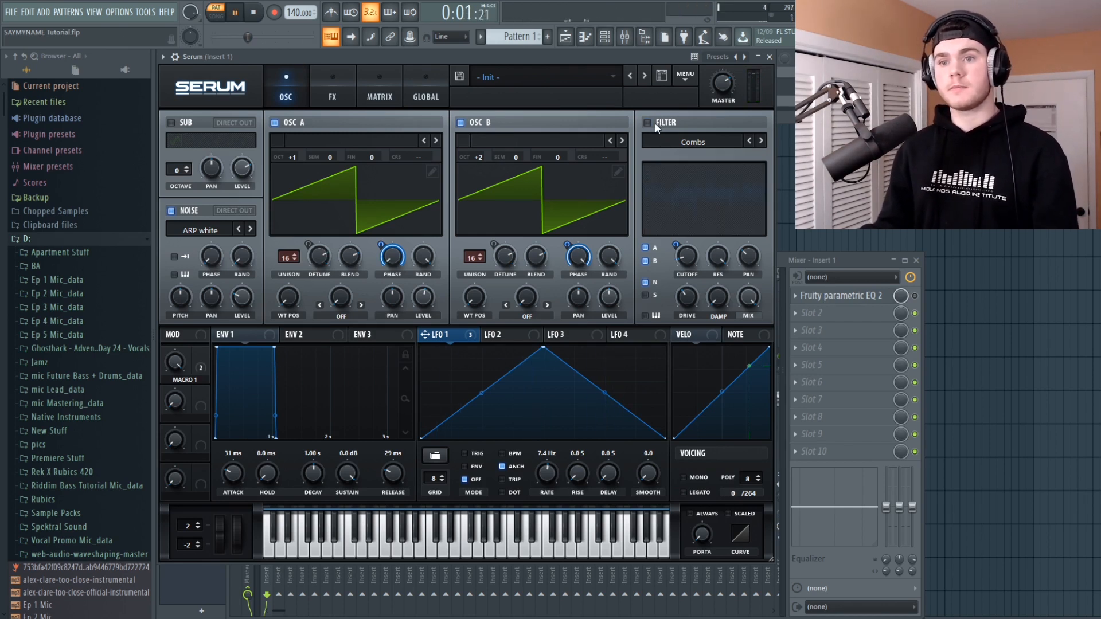
{"action": "key", "text": "space"}
{"action": "left_click", "coordinate": [654, 124]}
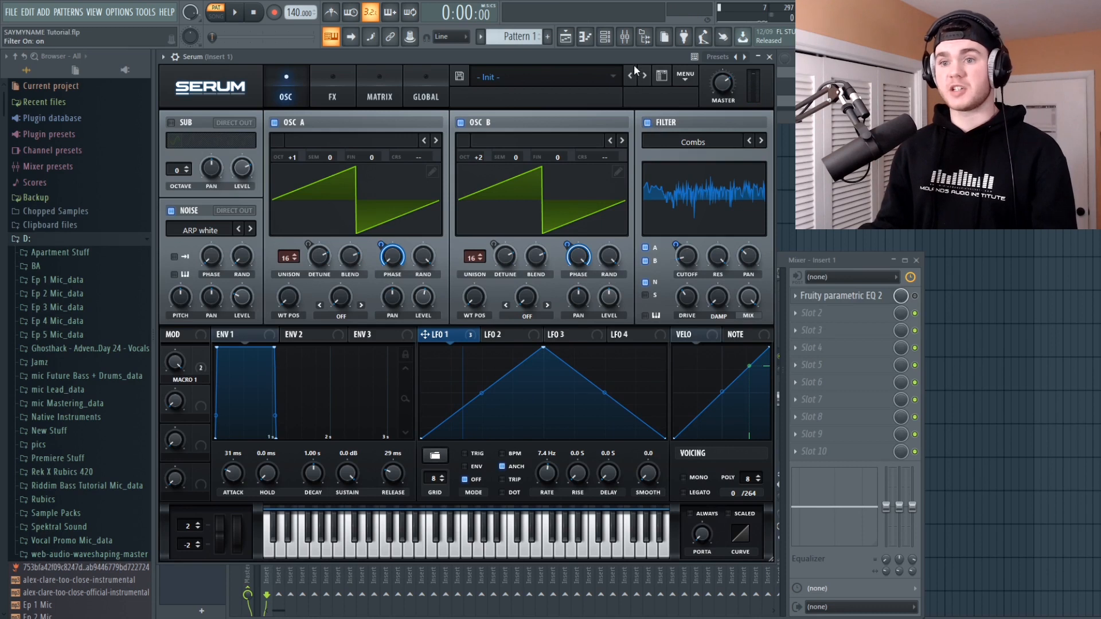
{"action": "key", "text": "space"}
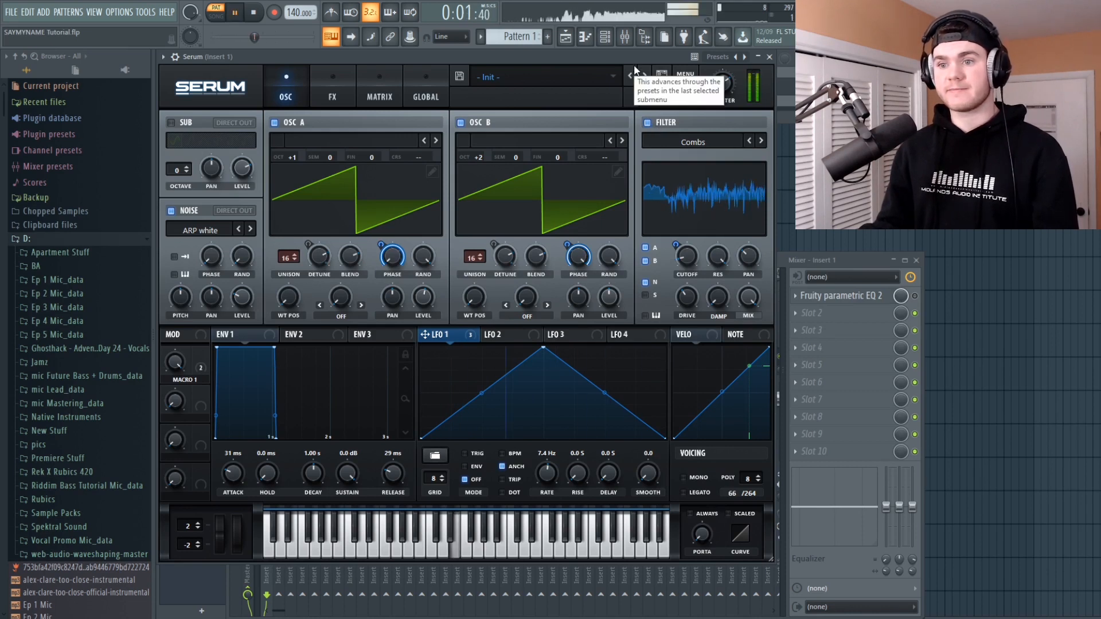
{"action": "key", "text": "space"}
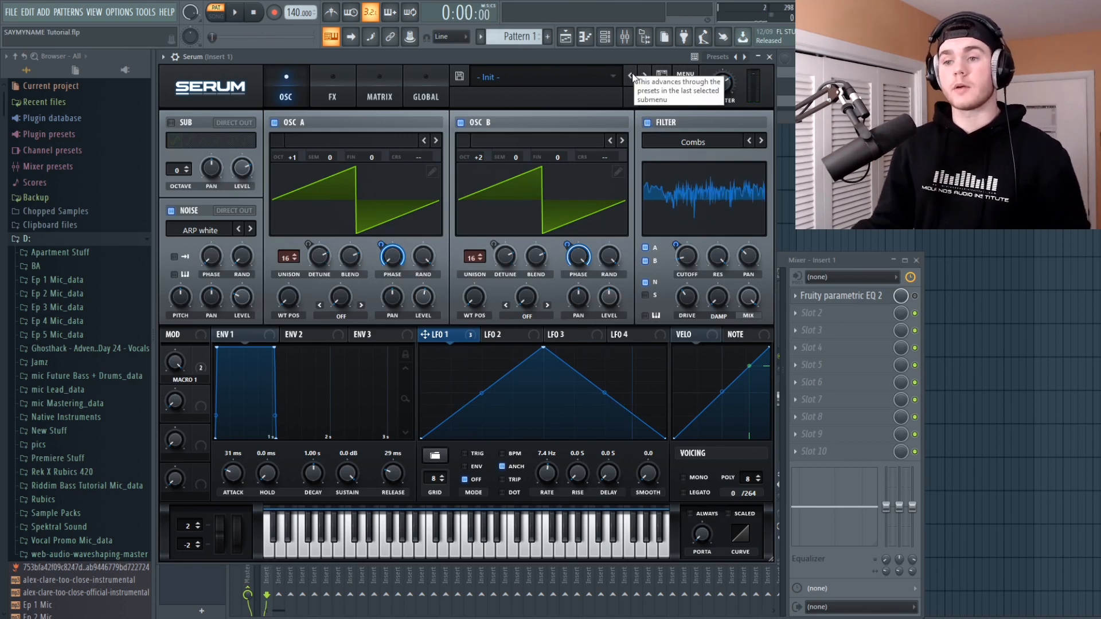
Step: Audition the pattern with the filter resonance at 0%, and return it to 100% for a second audition
{"action": "mouse_move", "coordinate": [692, 297]}
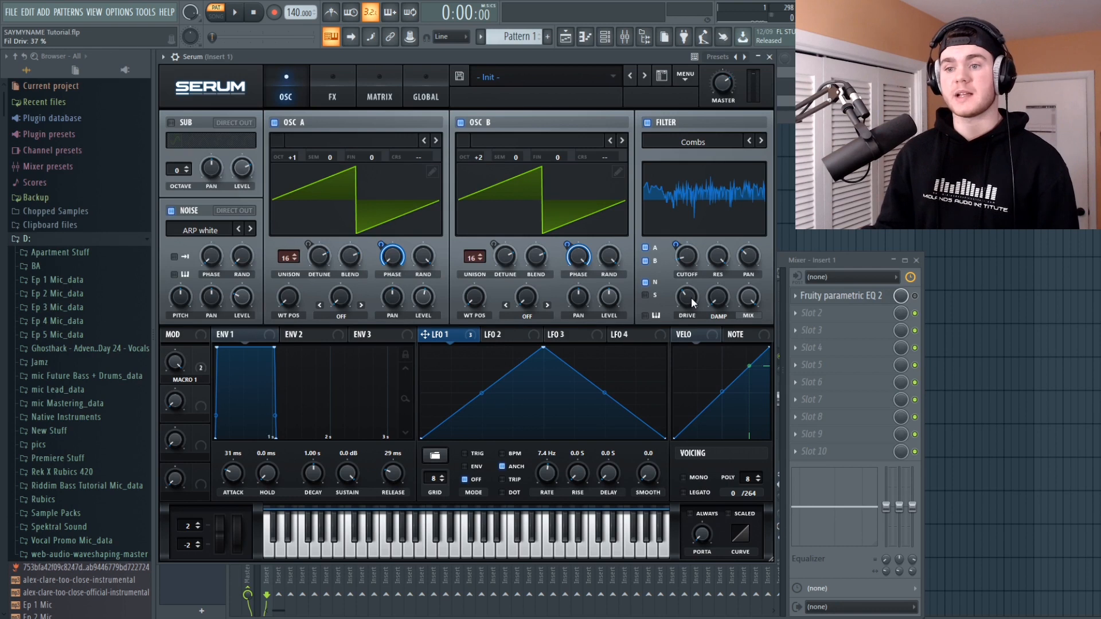
{"action": "mouse_move", "coordinate": [716, 248]}
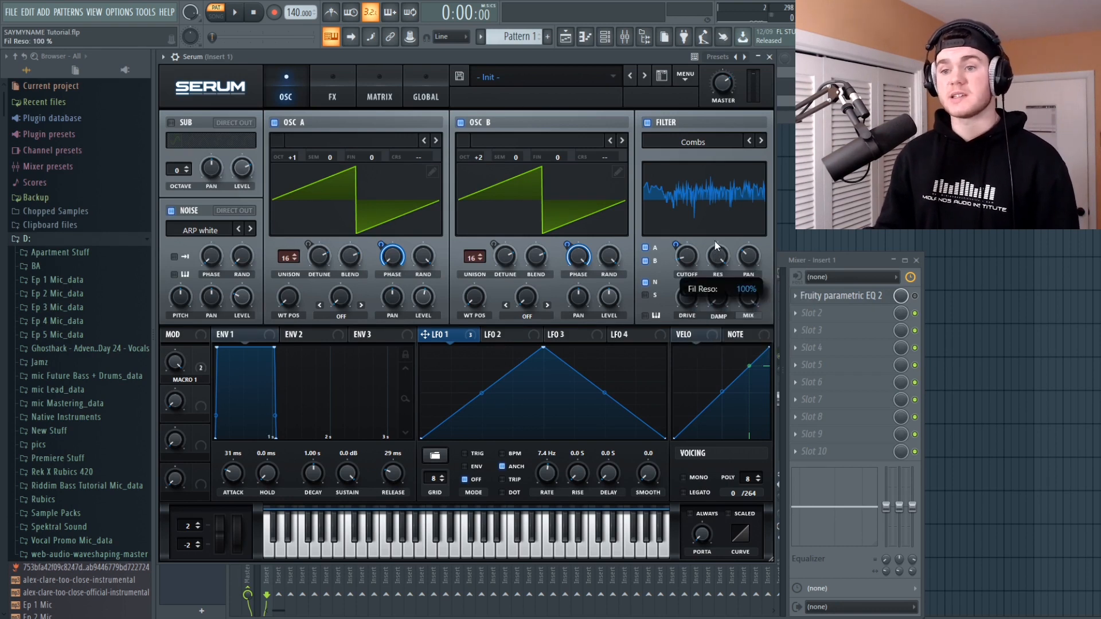
{"action": "left_click_drag", "start_coordinate": [714, 253], "coordinate": [713, 334]}
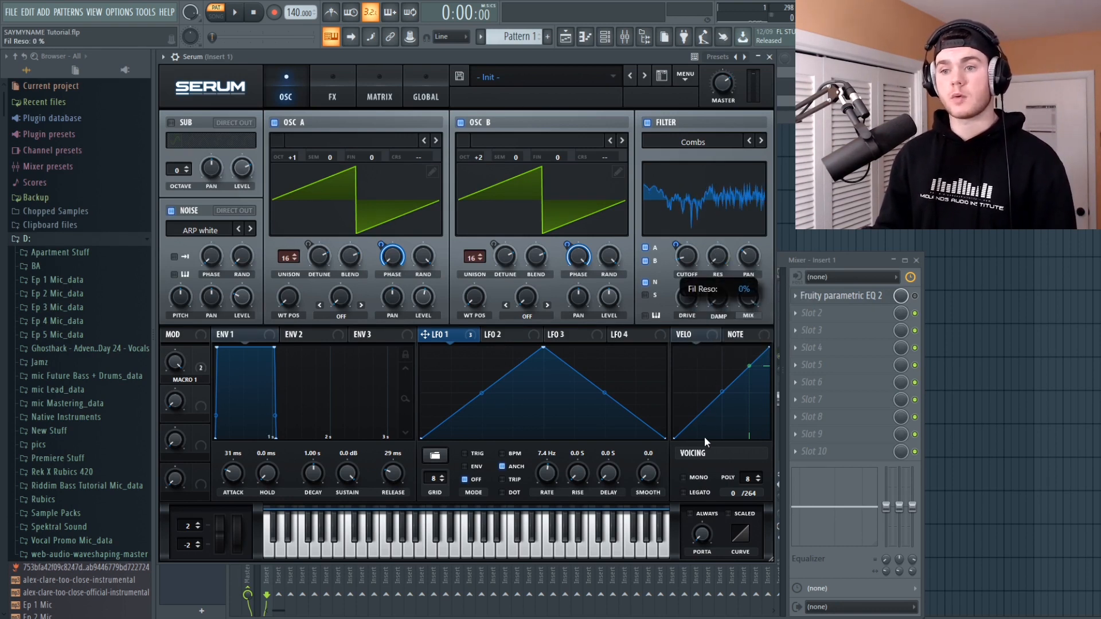
{"action": "left_click", "coordinate": [234, 12]}
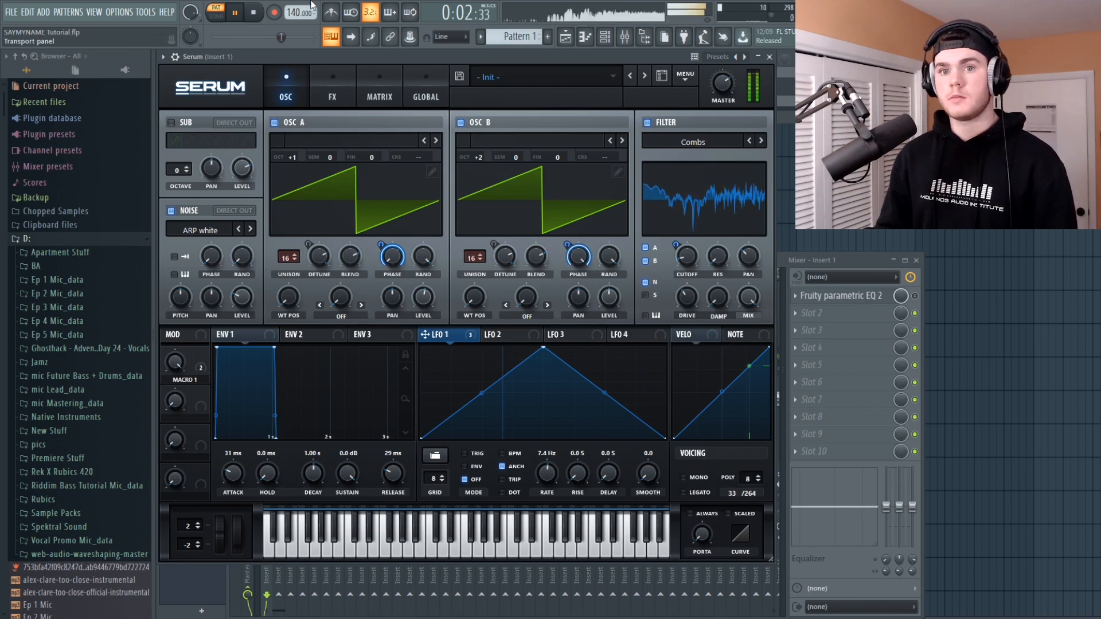
{"action": "left_click", "coordinate": [258, 13]}
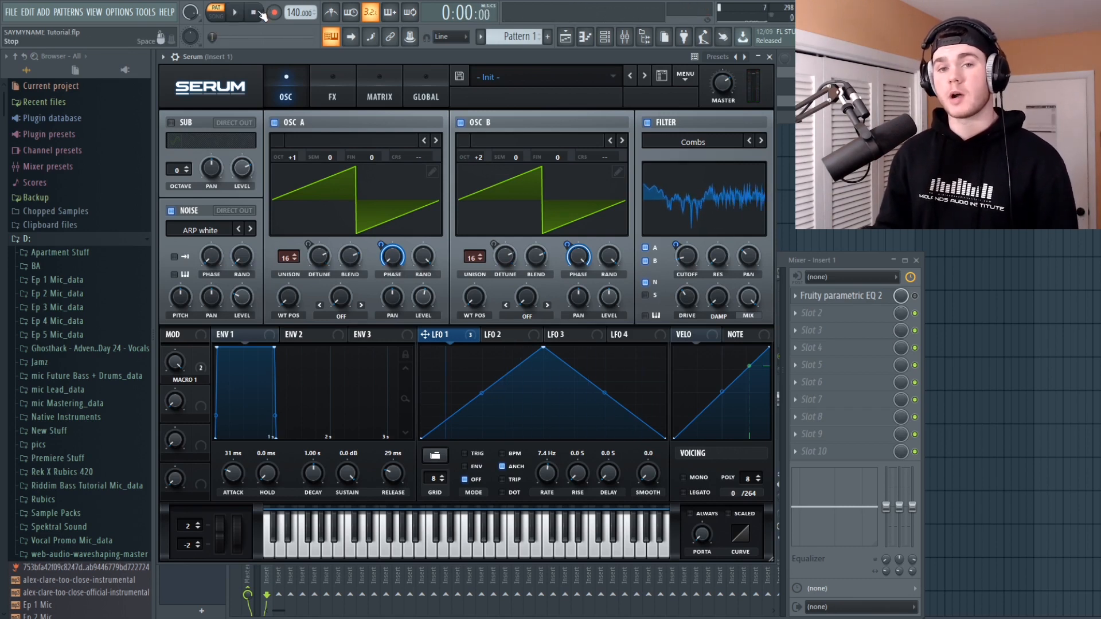
{"action": "left_click_drag", "start_coordinate": [725, 250], "coordinate": [728, 142]}
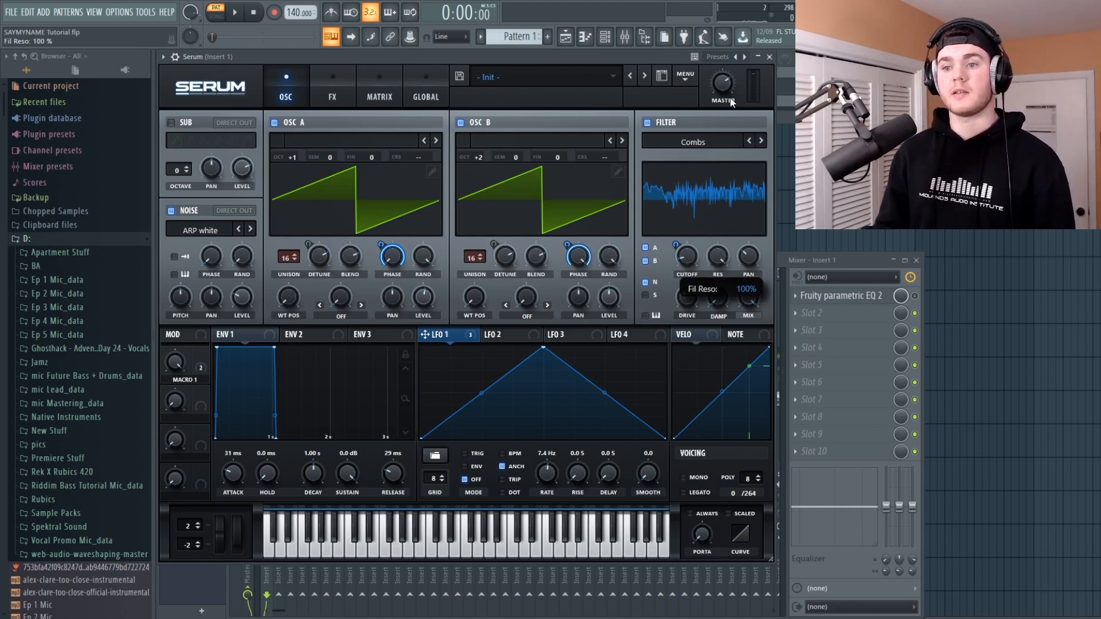
{"action": "left_click", "coordinate": [239, 16]}
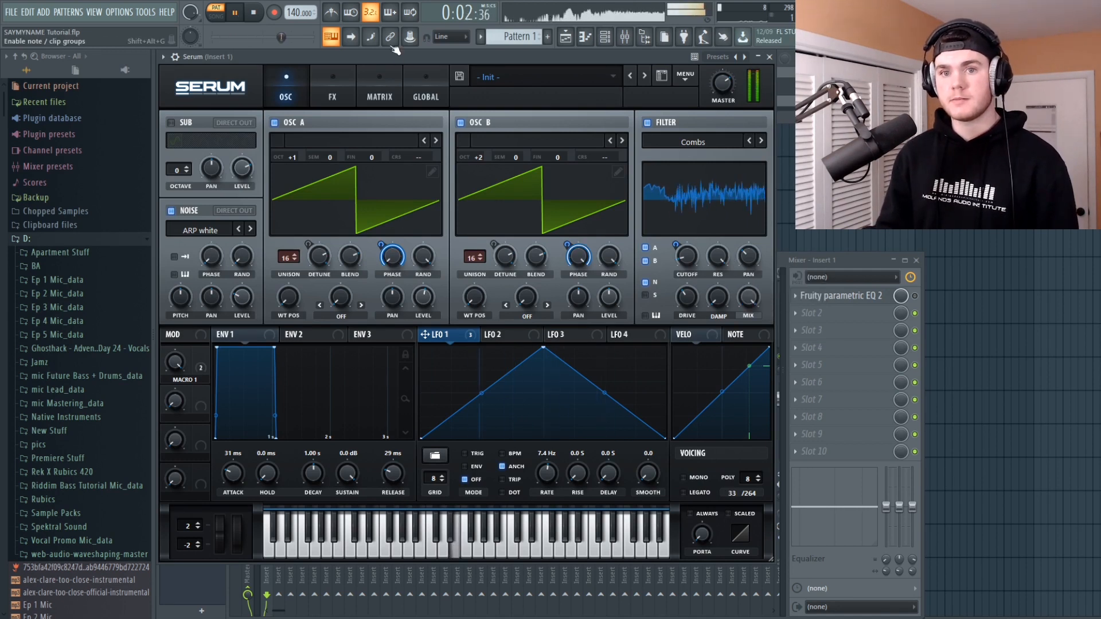
{"action": "key", "text": "space"}
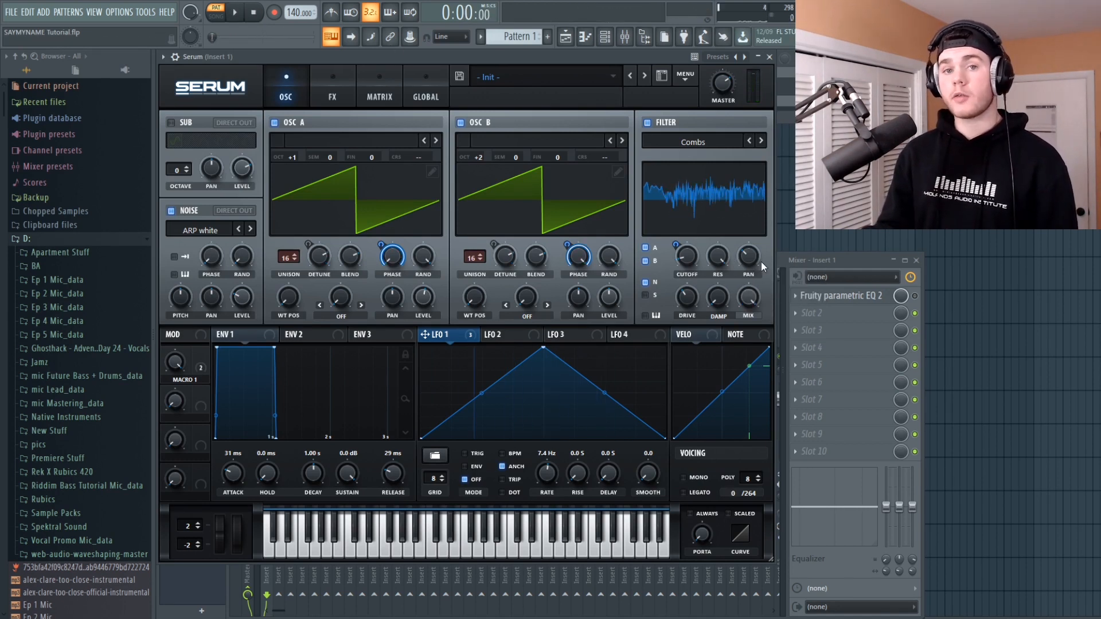
Step: Set the filter's stereo pan to 51% and audition the pattern
{"action": "mouse_move", "coordinate": [754, 257]}
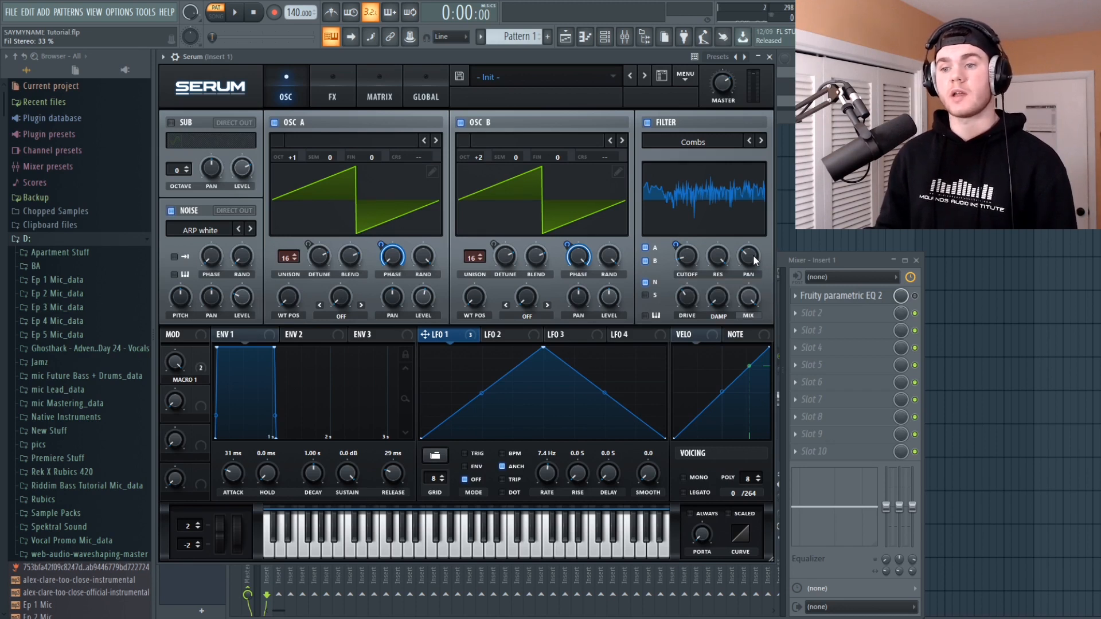
{"action": "left_click_drag", "start_coordinate": [752, 255], "coordinate": [754, 232]}
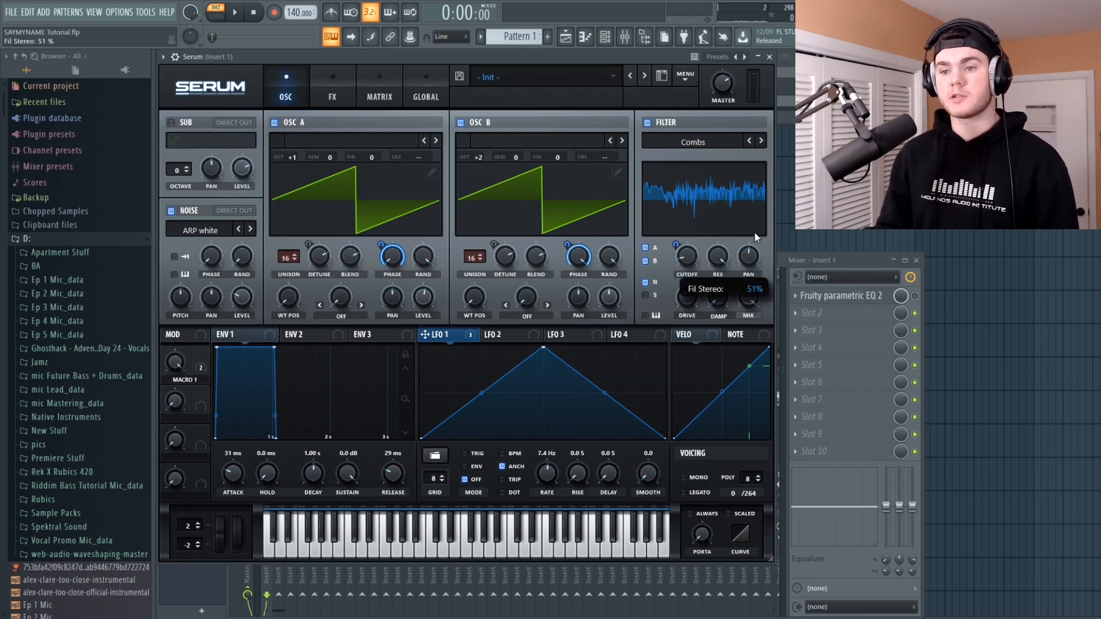
{"action": "left_click", "coordinate": [235, 12]}
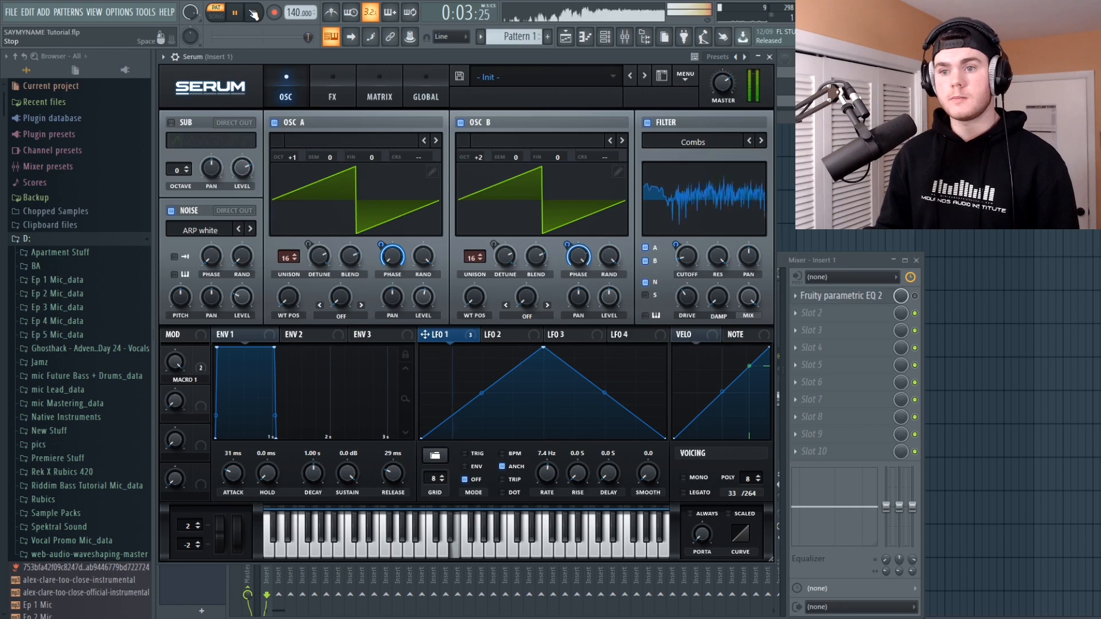
{"action": "left_click", "coordinate": [252, 12]}
{"action": "mouse_move", "coordinate": [756, 271]}
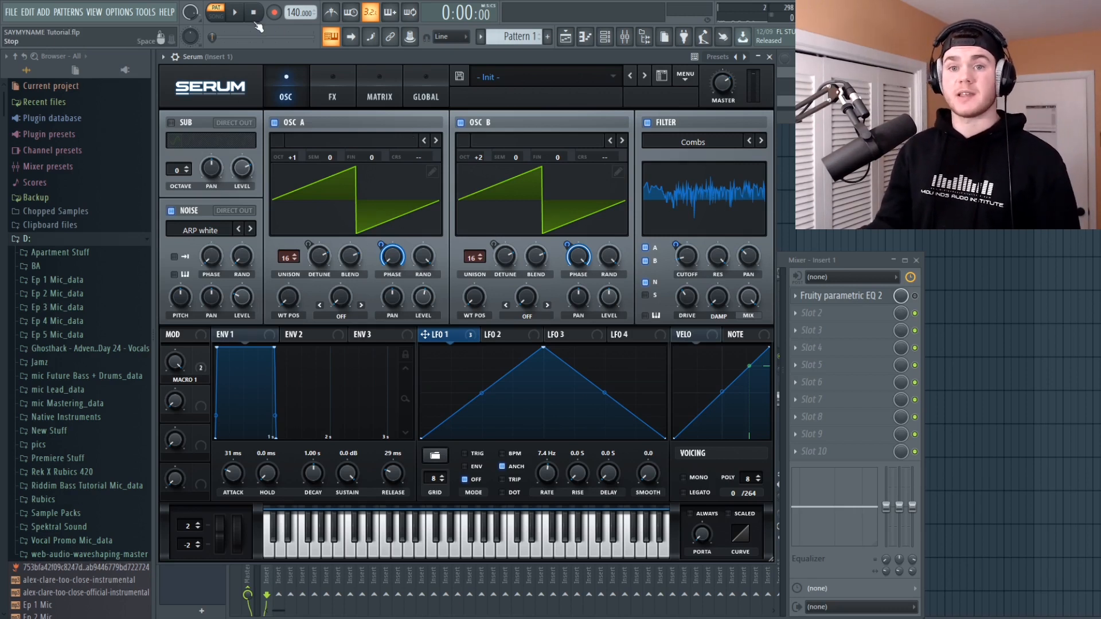
{"action": "left_click", "coordinate": [235, 12]}
{"action": "left_click", "coordinate": [255, 13]}
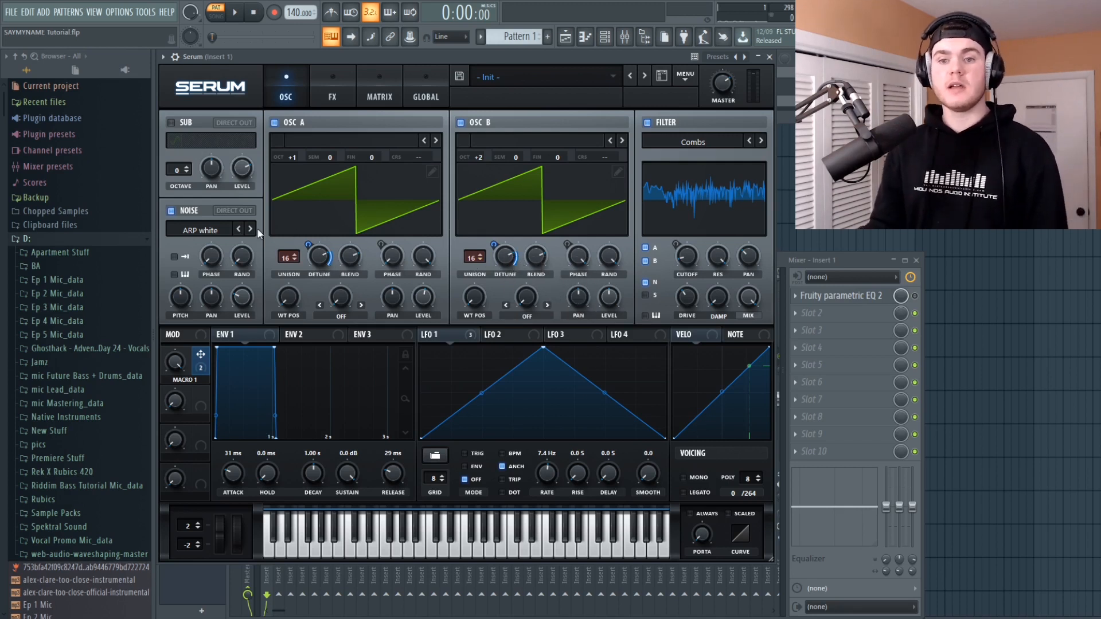
Step: Audition the pattern while lowering Macro 1, which controls both oscillators' detune, and raise Macro 1 to 100%
{"action": "left_click", "coordinate": [235, 12]}
{"action": "left_click_drag", "start_coordinate": [177, 370], "coordinate": [161, 521]}
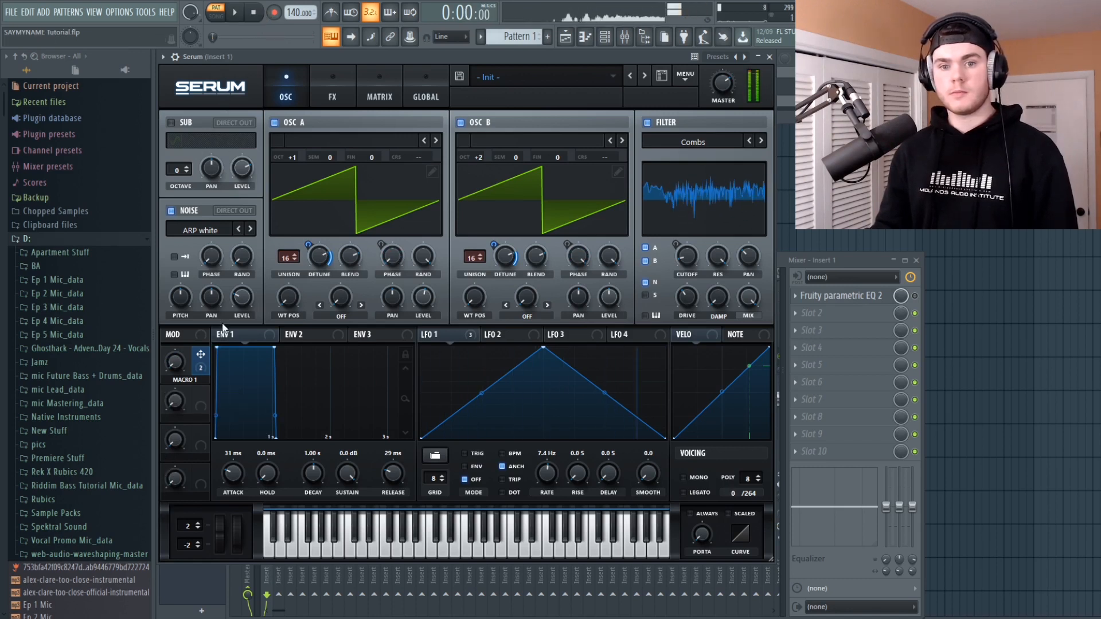
{"action": "left_click", "coordinate": [254, 13]}
{"action": "left_click_drag", "start_coordinate": [175, 361], "coordinate": [195, 154]}
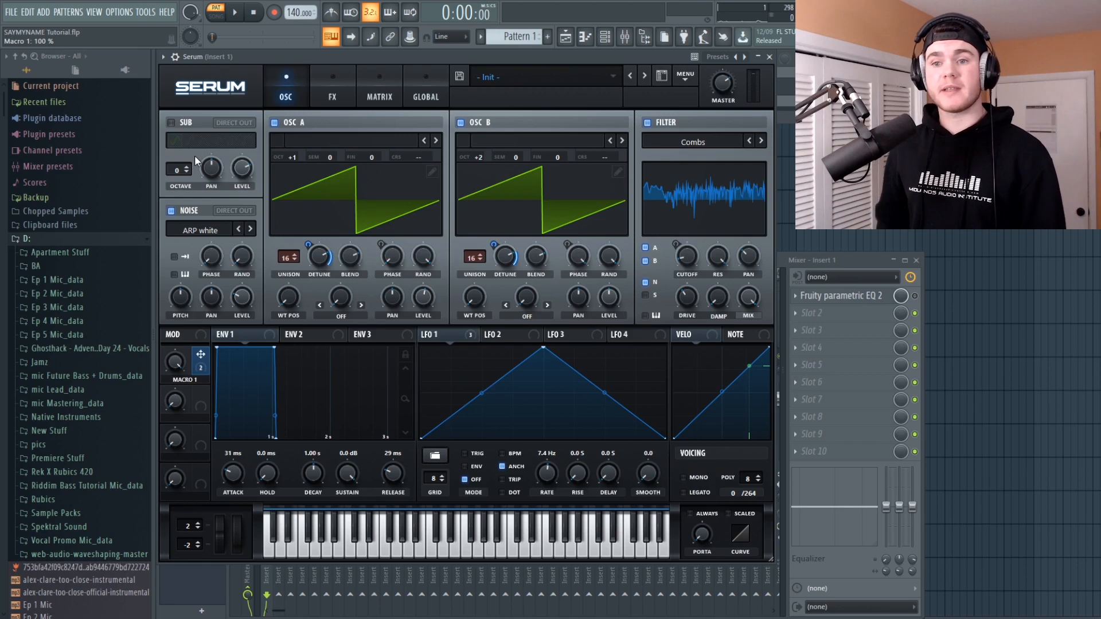
Step: Turn on the multiband compressor effect with its threshold at -9.2 dB, and audition the pattern
{"action": "left_click", "coordinate": [332, 94]}
{"action": "left_click", "coordinate": [176, 125]}
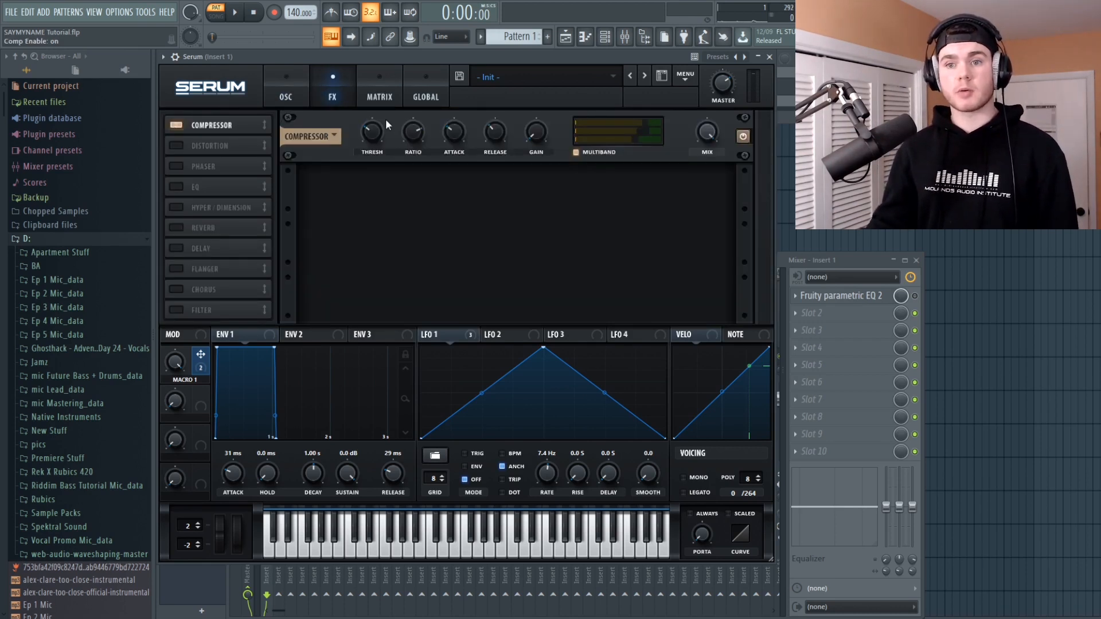
{"action": "left_click_drag", "start_coordinate": [380, 129], "coordinate": [380, 132]}
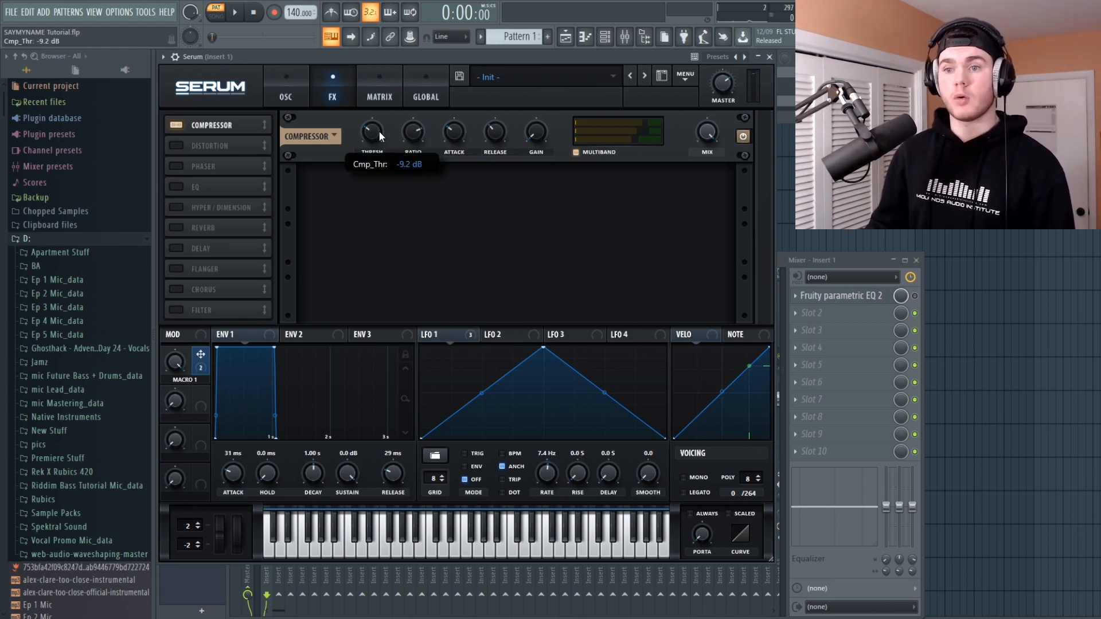
{"action": "mouse_move", "coordinate": [651, 122]}
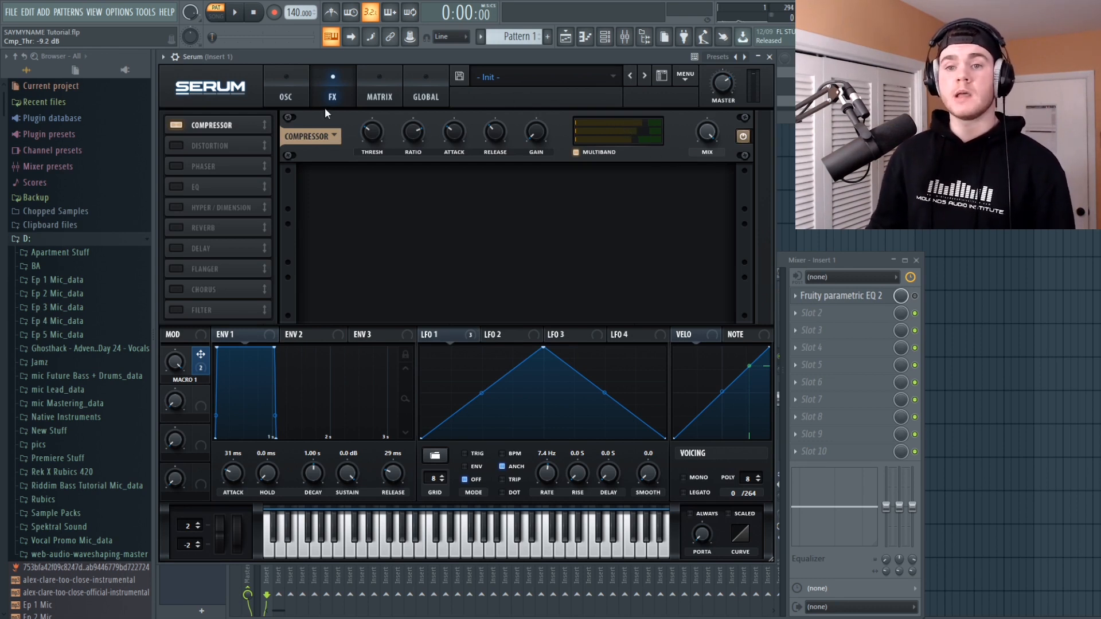
{"action": "left_click", "coordinate": [237, 13]}
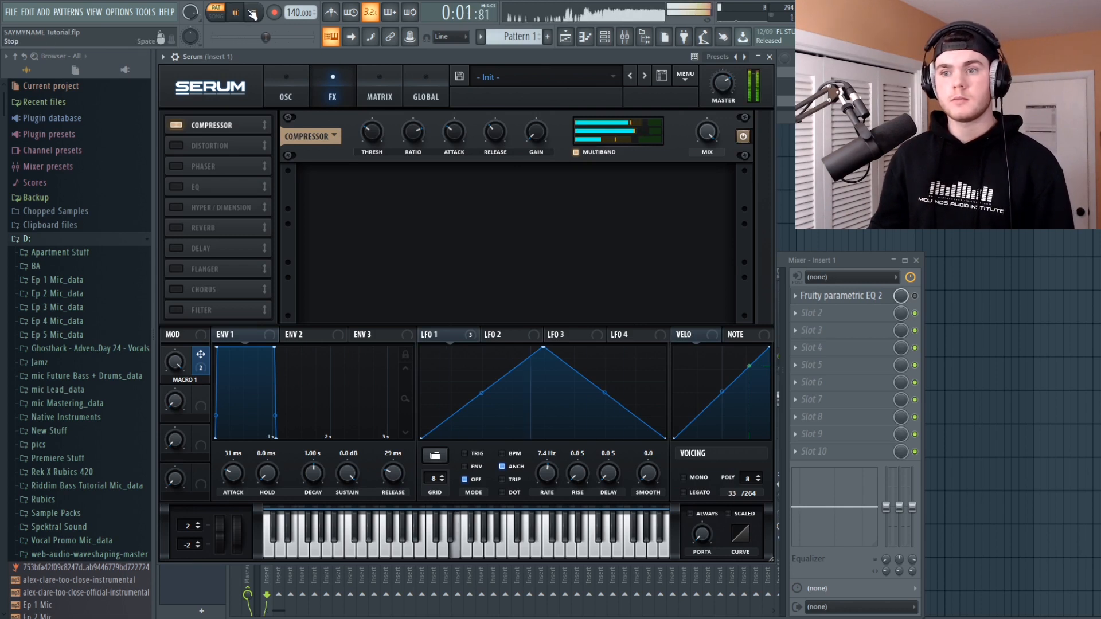
{"action": "left_click", "coordinate": [254, 13]}
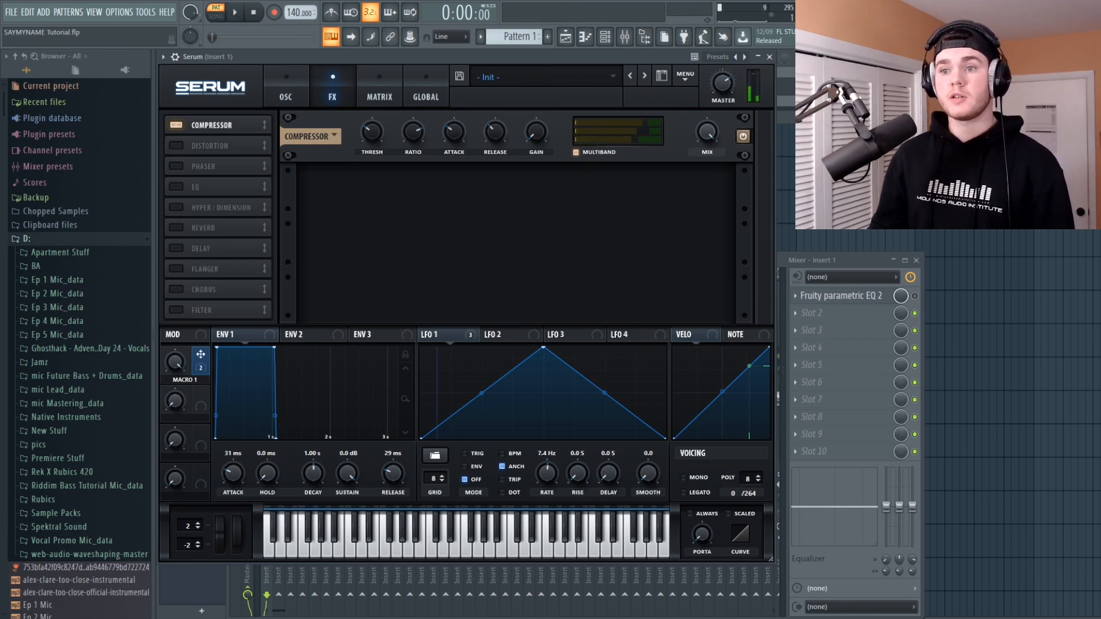
Step: Turn on the SoftClip distortion effect with a 66% mix, and audition the pattern
{"action": "left_click", "coordinate": [175, 145]}
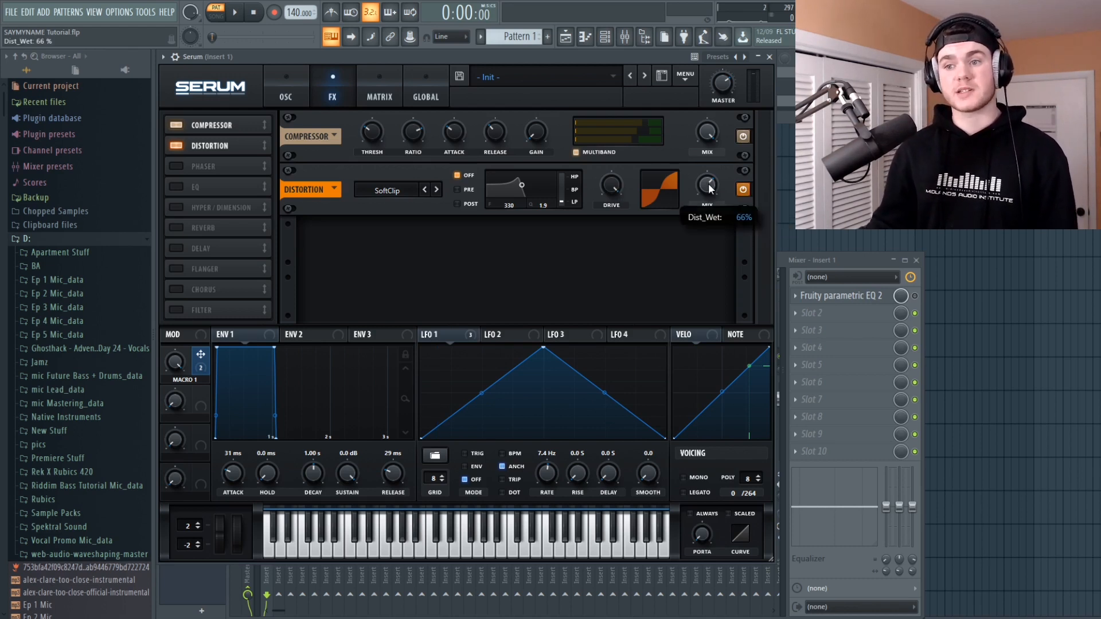
{"action": "left_click", "coordinate": [238, 14]}
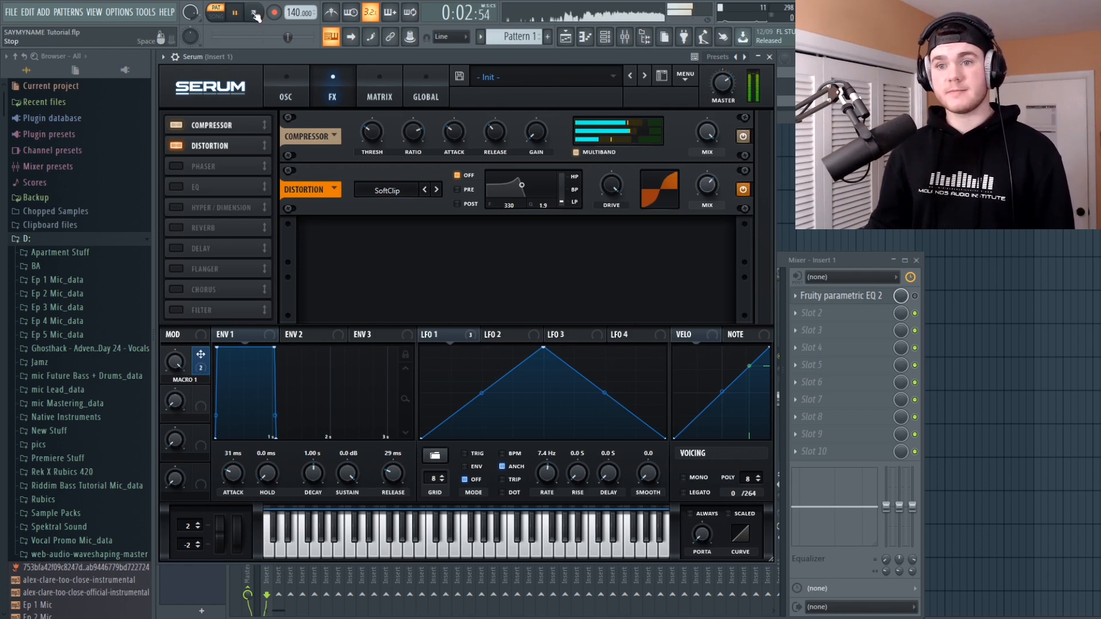
{"action": "left_click", "coordinate": [253, 13]}
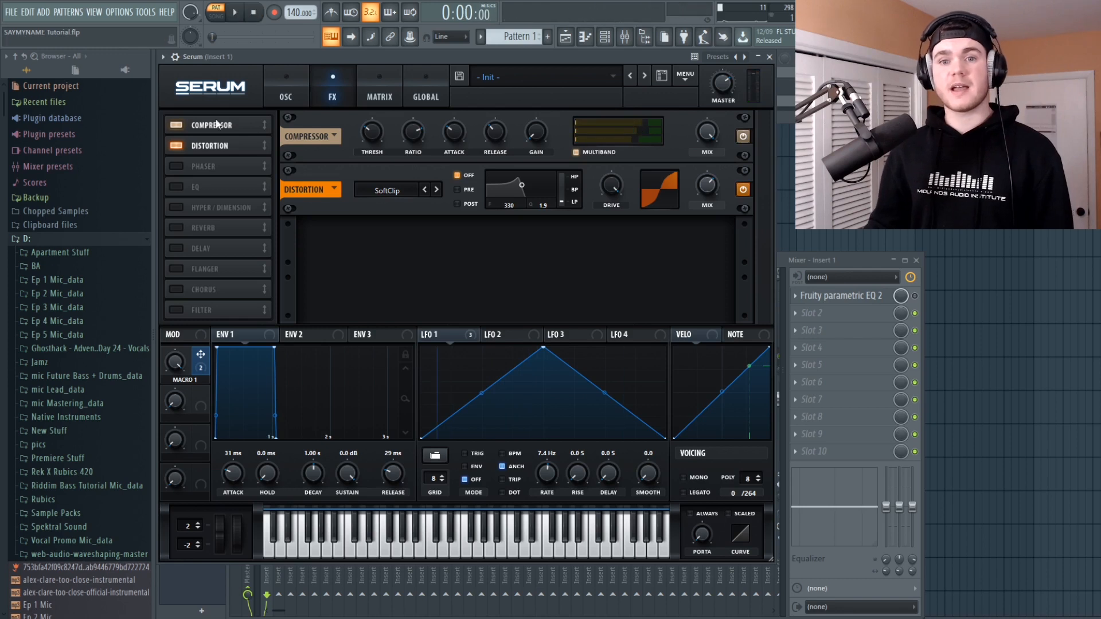
Step: Turn on the phaser effect and set its mix to 69% while auditioning the pattern
{"action": "left_click", "coordinate": [176, 165]}
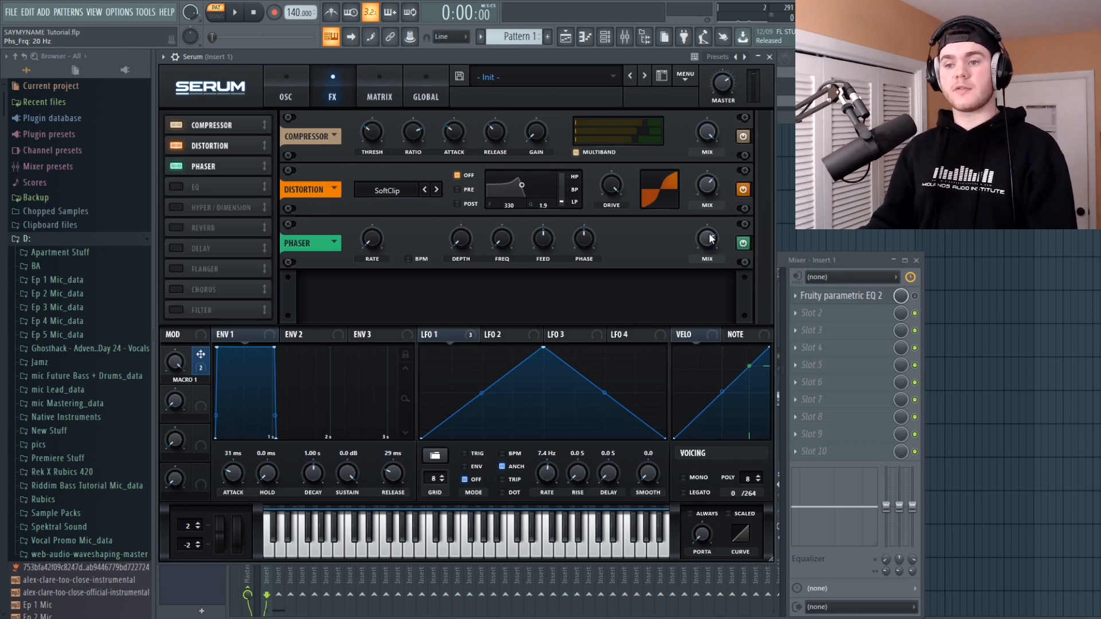
{"action": "key", "text": "space"}
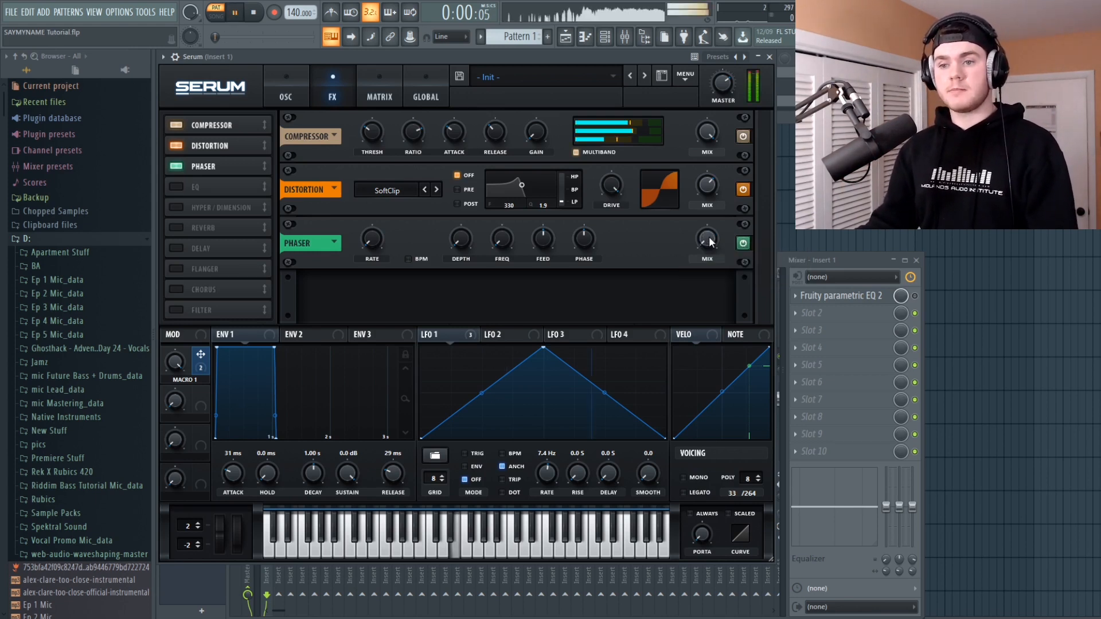
{"action": "left_click_drag", "start_coordinate": [714, 205], "coordinate": [740, 180]}
{"action": "key", "text": "space"}
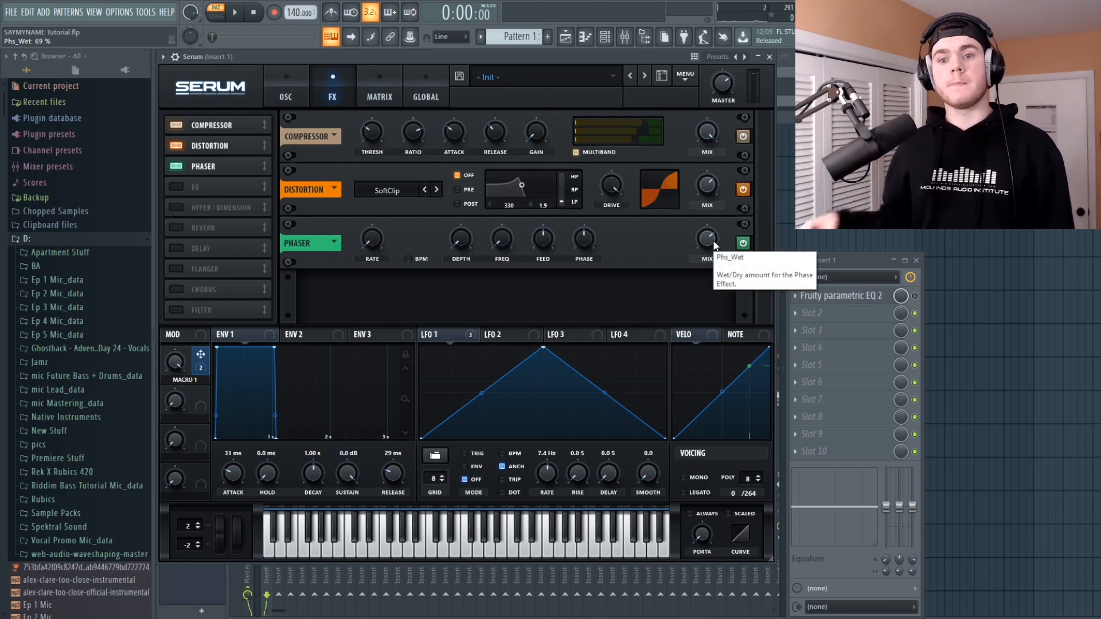
{"action": "left_click_drag", "start_coordinate": [715, 242], "coordinate": [715, 240]}
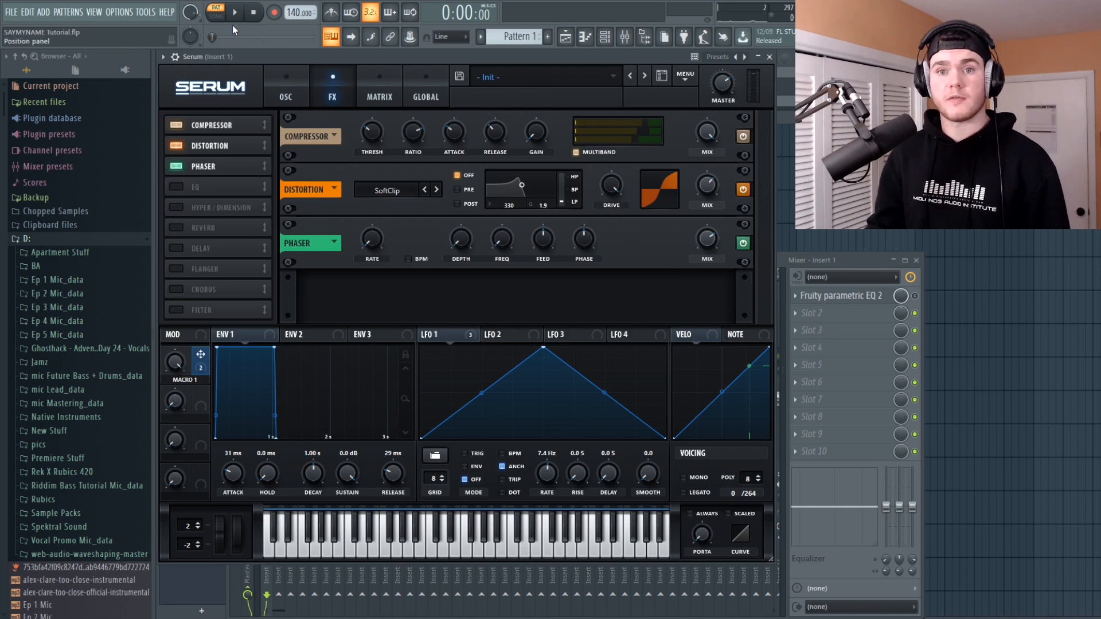
Step: Turn on the EQ effect, check its high band's gain and frequency, and audition the pattern
{"action": "left_click", "coordinate": [178, 186]}
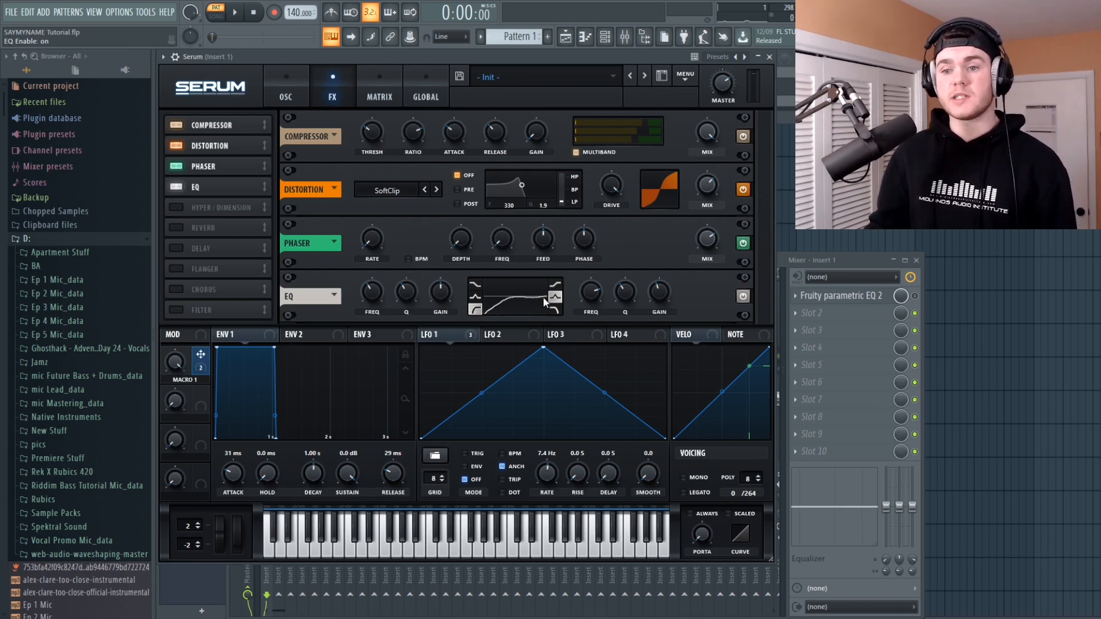
{"action": "mouse_move", "coordinate": [659, 292]}
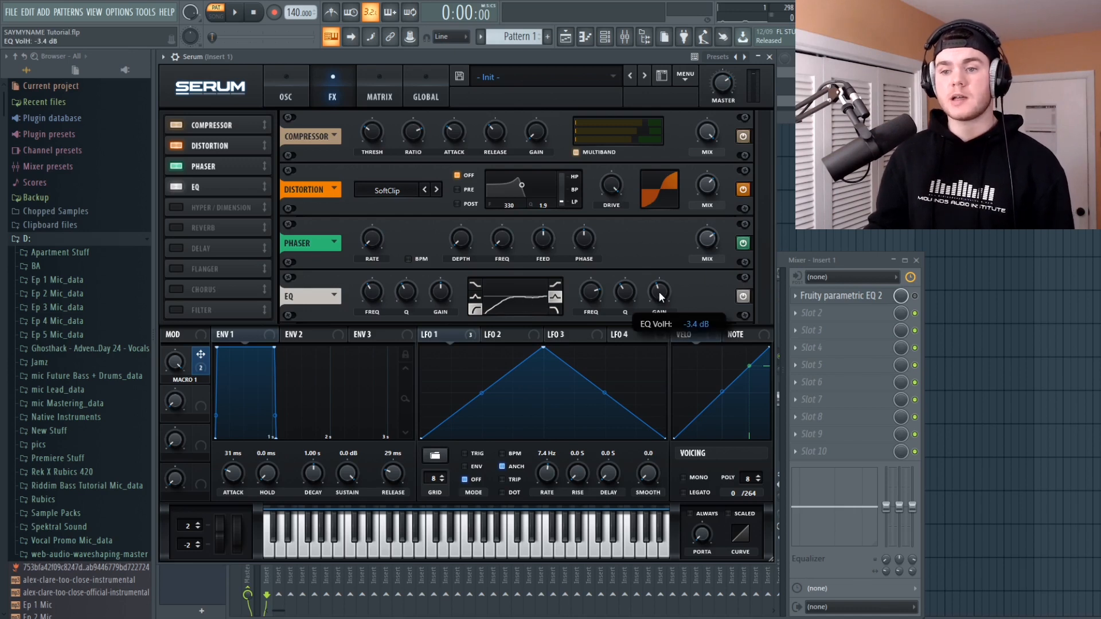
{"action": "mouse_move", "coordinate": [593, 293]}
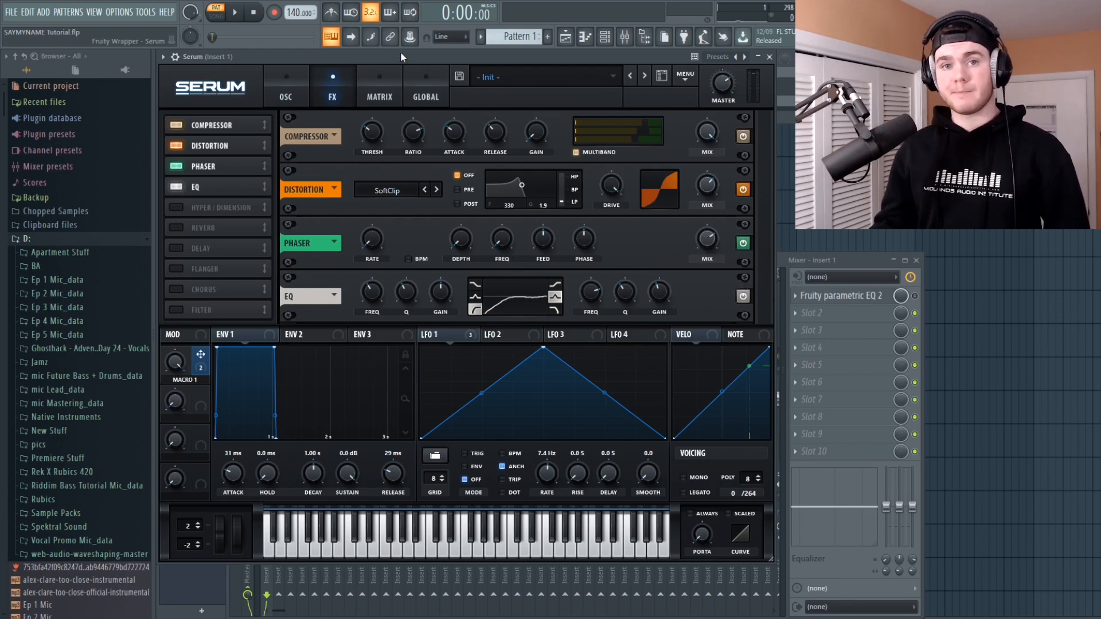
{"action": "left_click", "coordinate": [236, 15]}
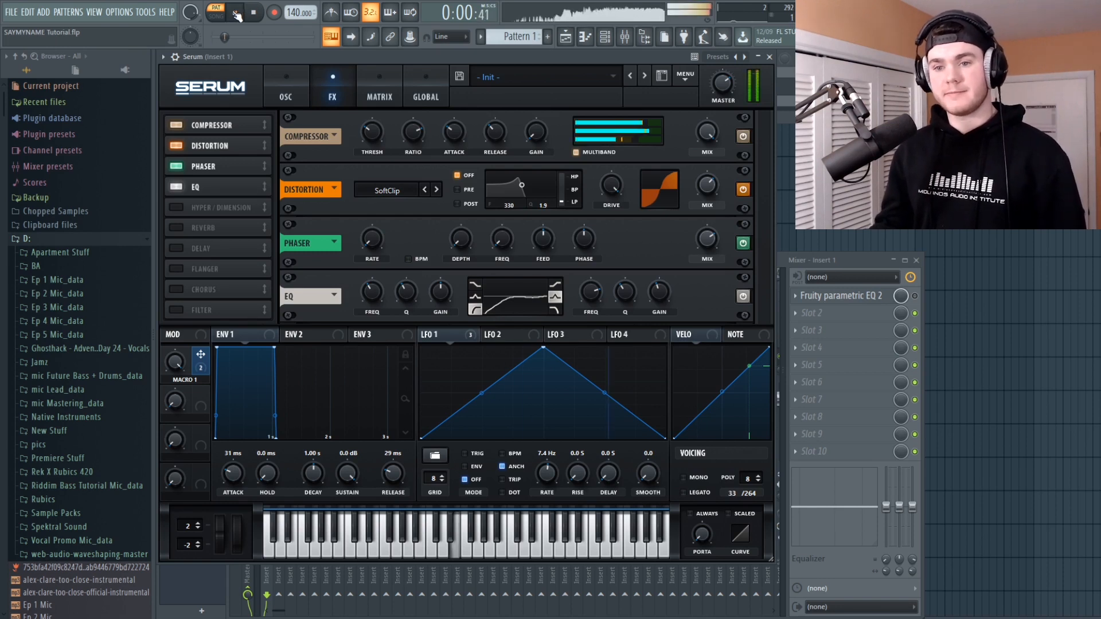
{"action": "left_click", "coordinate": [255, 14]}
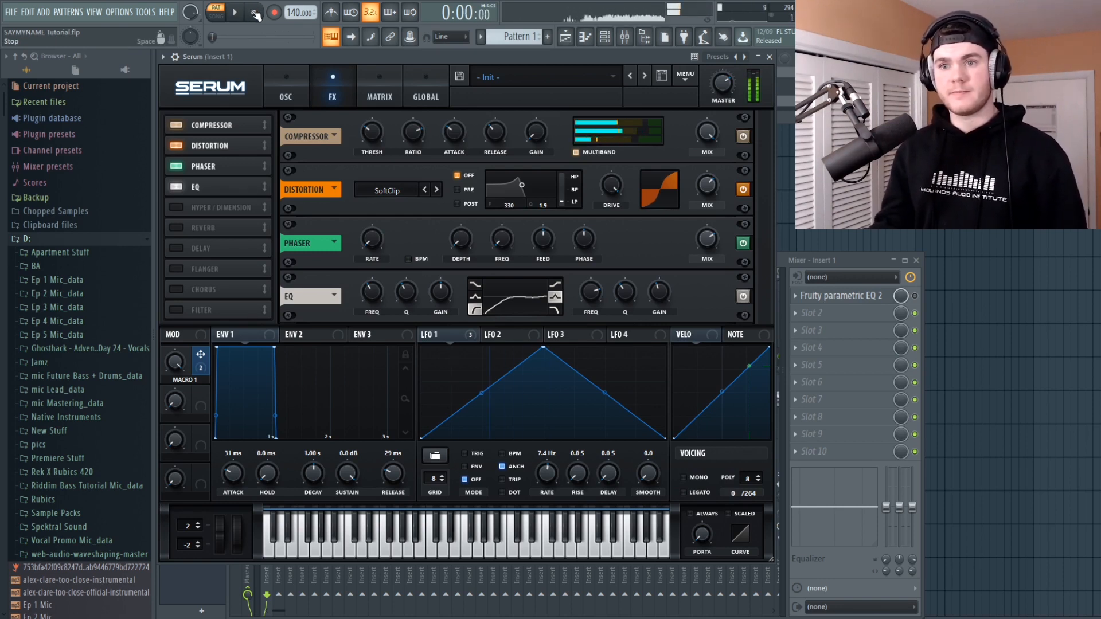
Step: Turn on the Hyper/Dimension effect, set the hyper mix to 20%, and check the dimension size and mix
{"action": "left_click", "coordinate": [207, 206]}
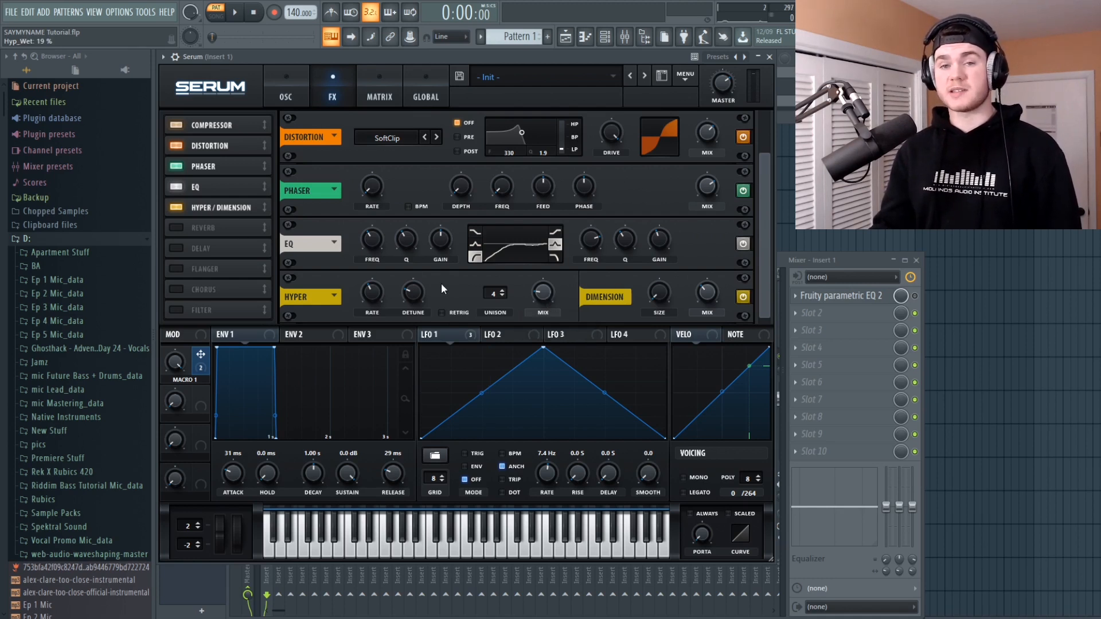
{"action": "mouse_move", "coordinate": [541, 295]}
{"action": "scroll", "coordinate": [541, 295], "scroll_direction": "up", "scroll_amount": 1}
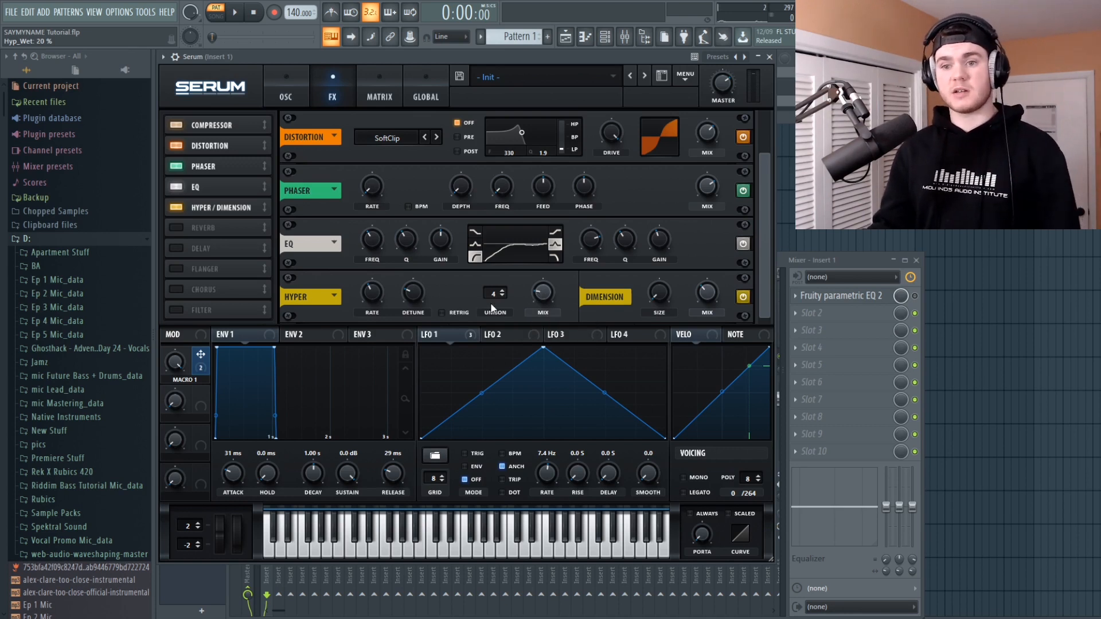
{"action": "left_click", "coordinate": [667, 287]}
{"action": "left_click", "coordinate": [706, 286]}
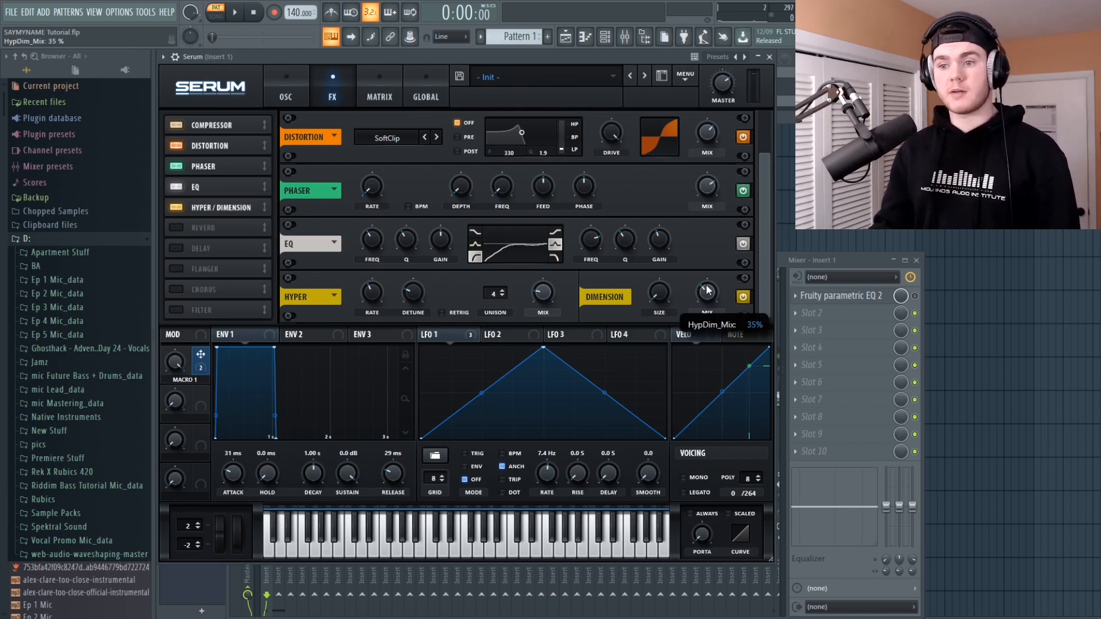
Step: Turn on the reverb effect in Plate mode, check its mix, pre-delay and size, and audition the pattern
{"action": "left_click", "coordinate": [176, 227]}
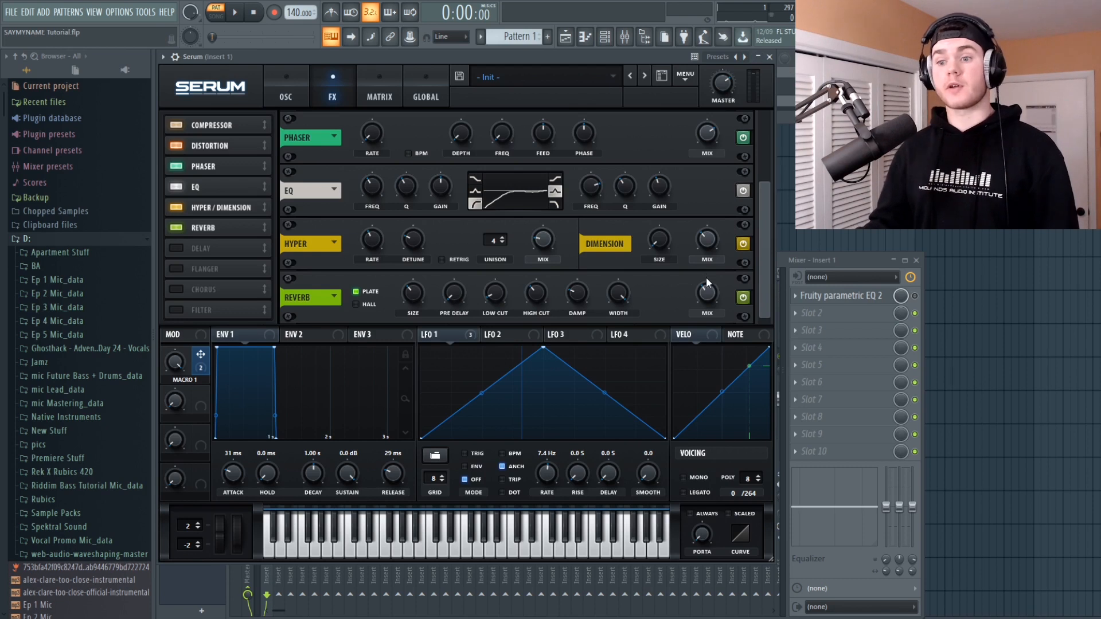
{"action": "mouse_move", "coordinate": [708, 298]}
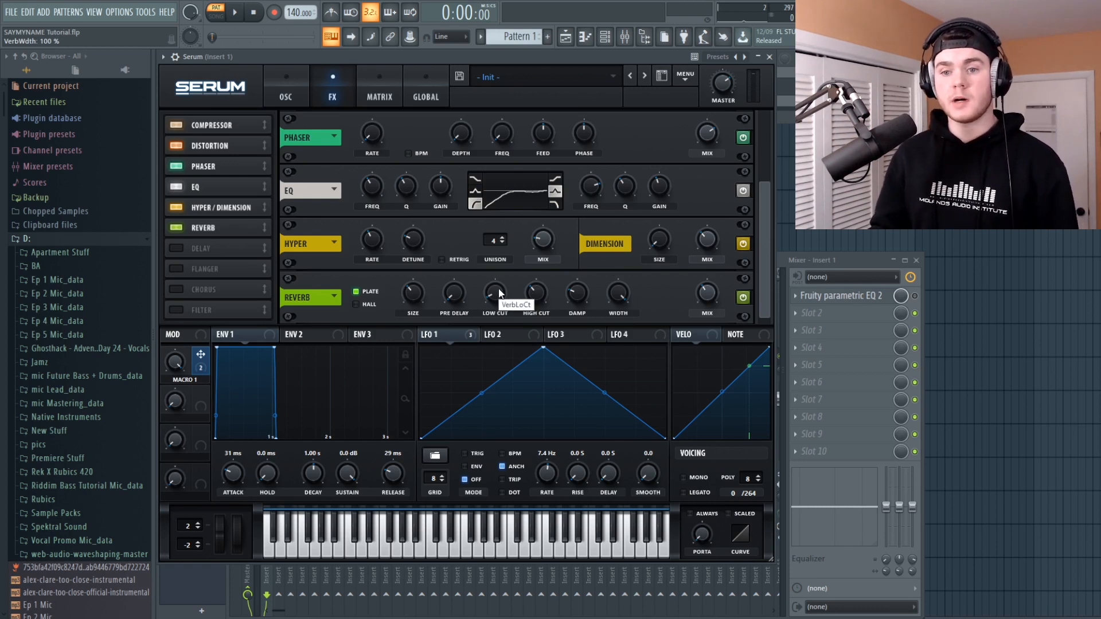
{"action": "mouse_move", "coordinate": [457, 295]}
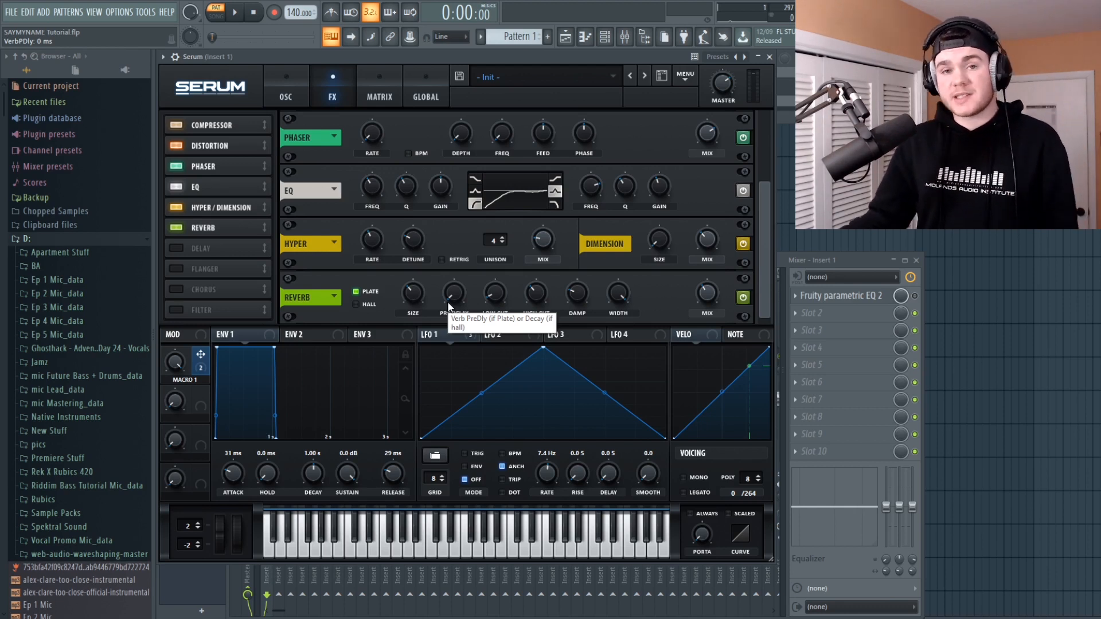
{"action": "left_click", "coordinate": [413, 295]}
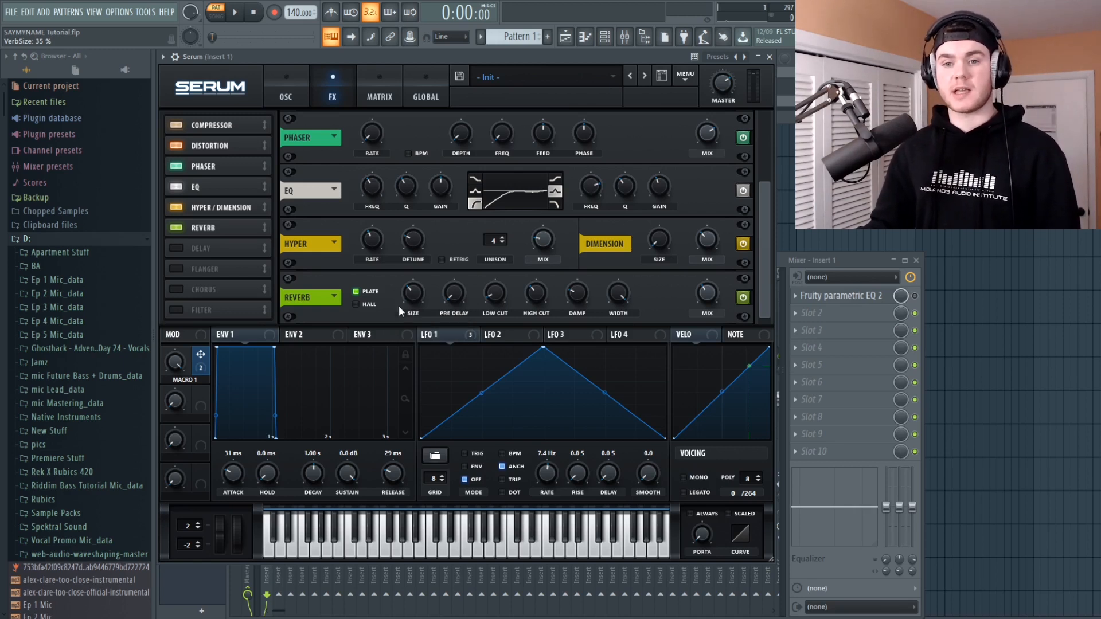
{"action": "left_click", "coordinate": [240, 14]}
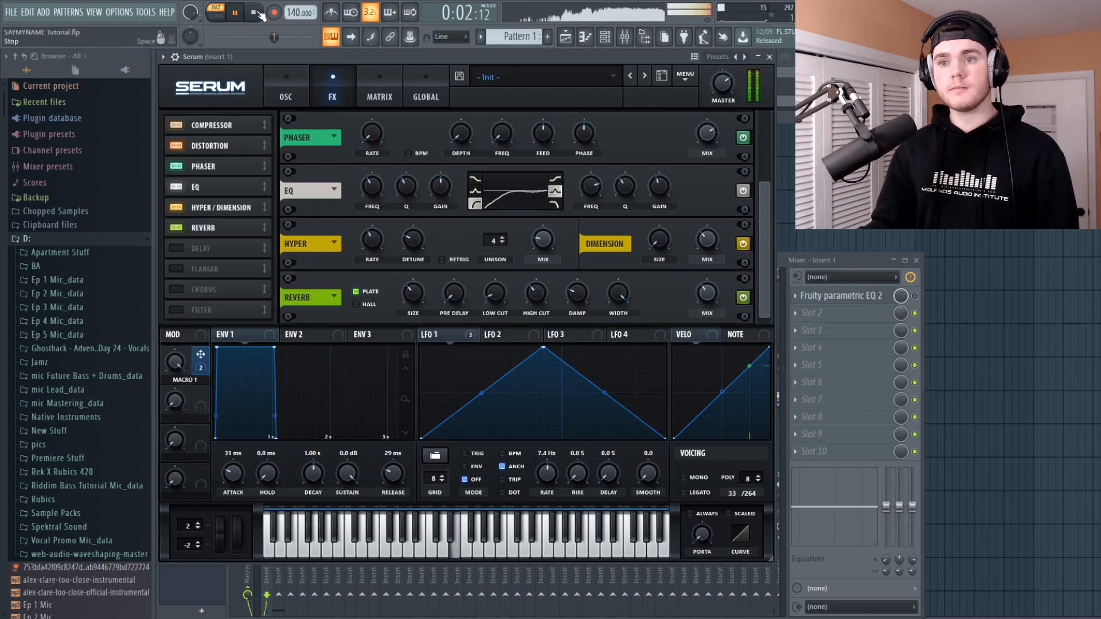
{"action": "left_click", "coordinate": [256, 14]}
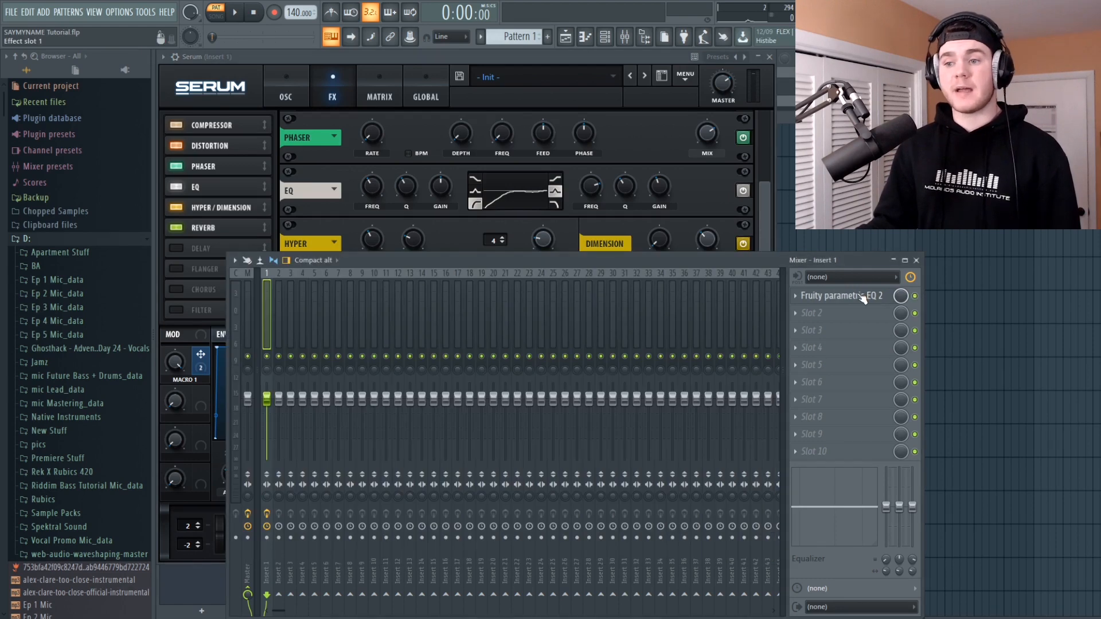
Step: Open the Fruity parametric EQ 2 on mixer Insert 1 and audition the pattern through its low and high cuts
{"action": "left_click", "coordinate": [841, 296]}
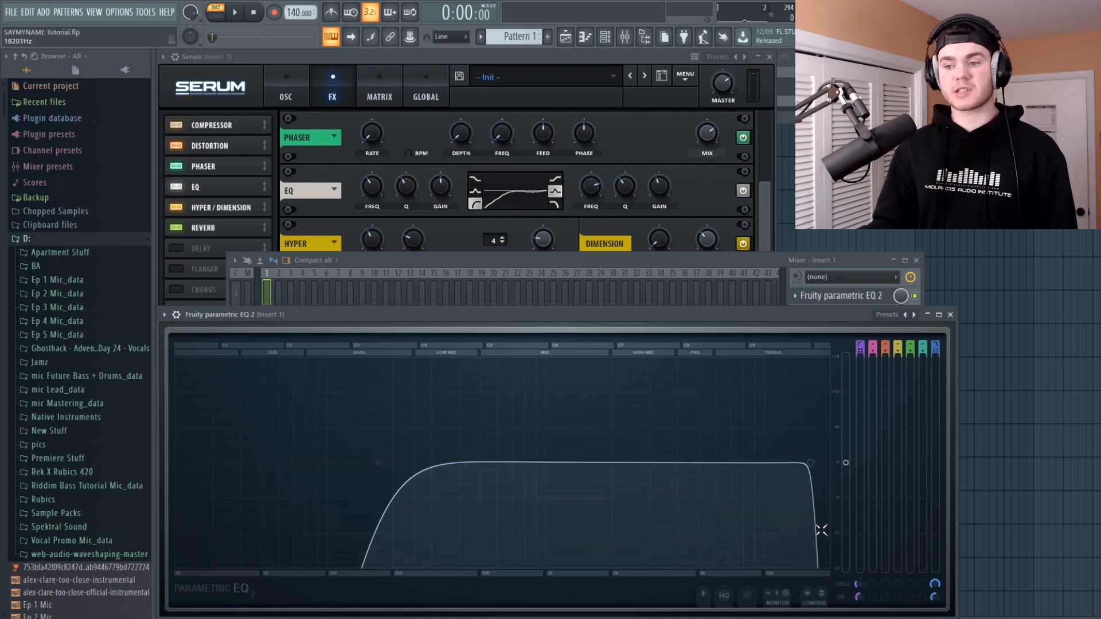
{"action": "key", "text": "space"}
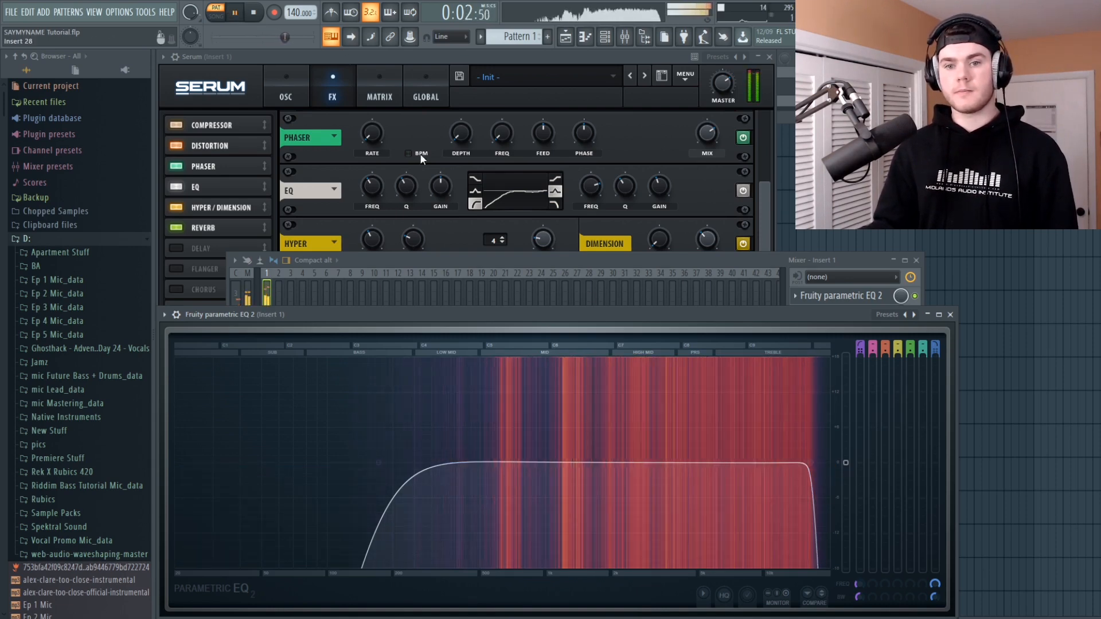
{"action": "left_click", "coordinate": [254, 13]}
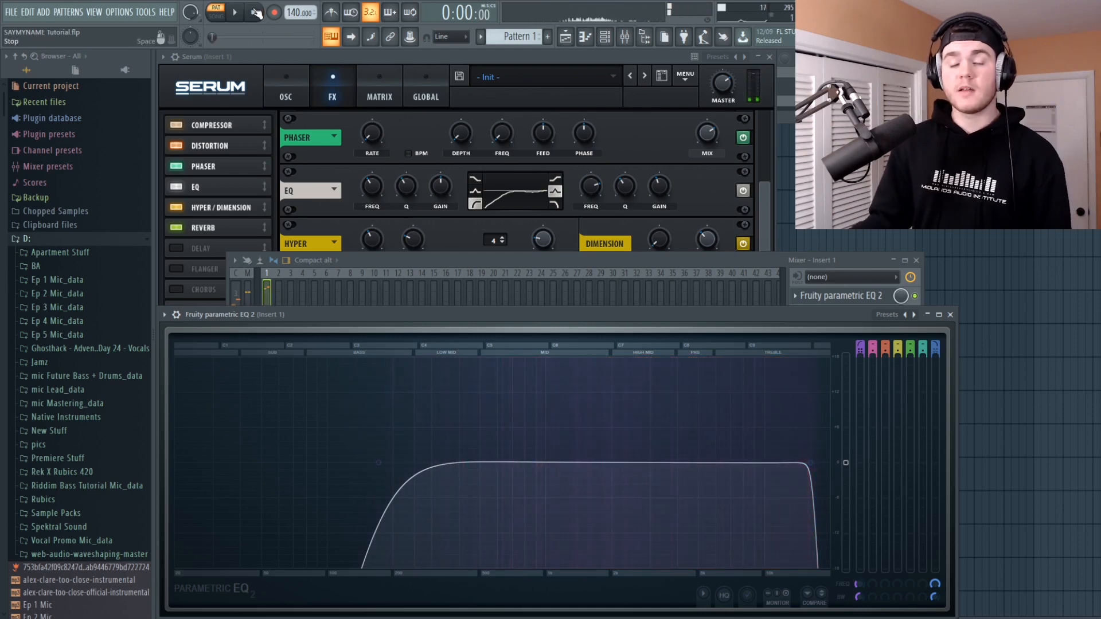